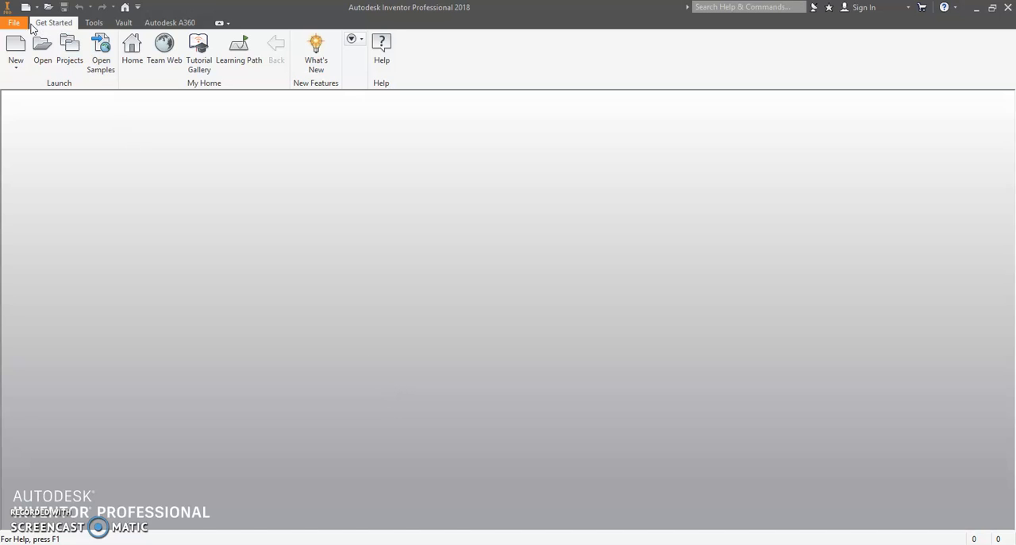
Step: Create a new part file and accept the style conflict notice
click(18, 25)
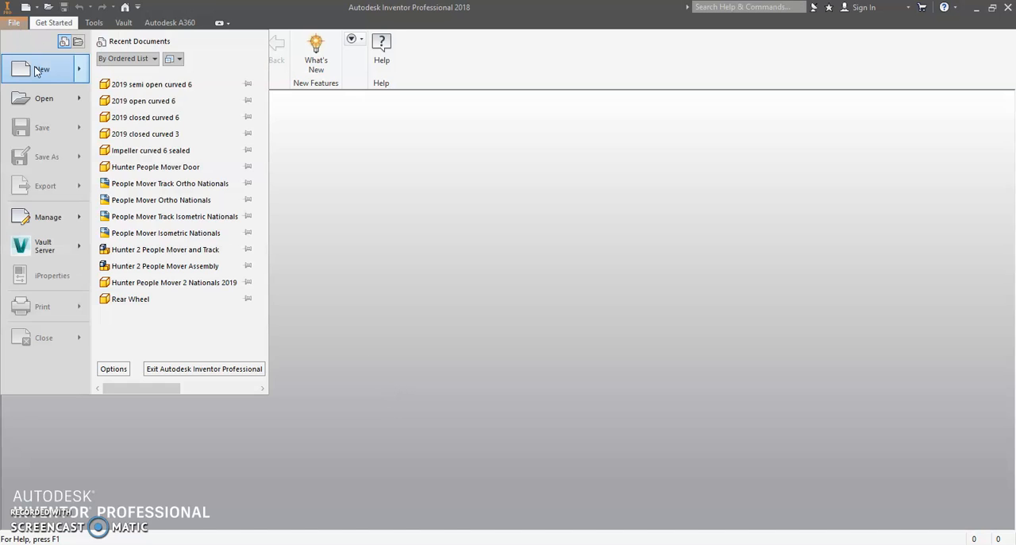
mouse_move(40, 70)
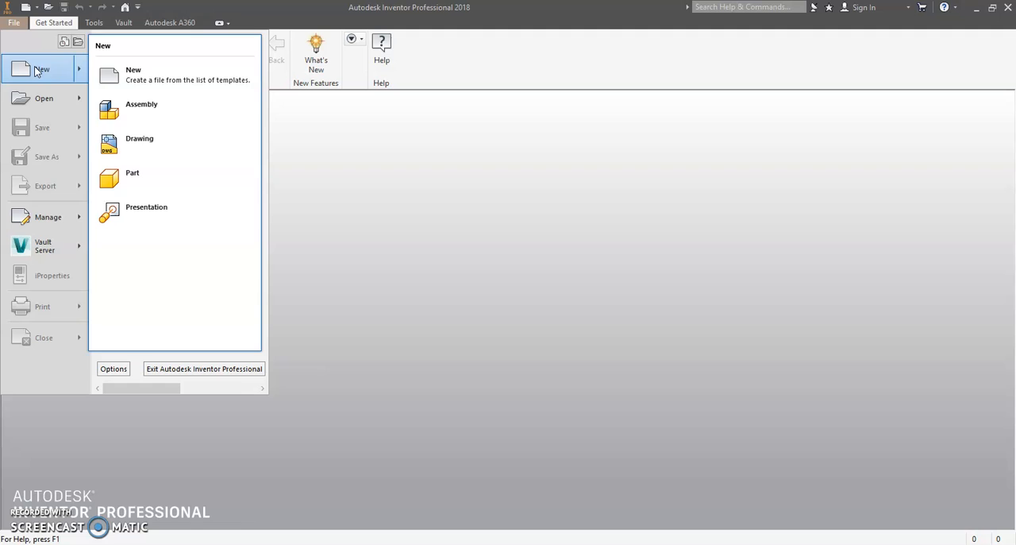
click(147, 175)
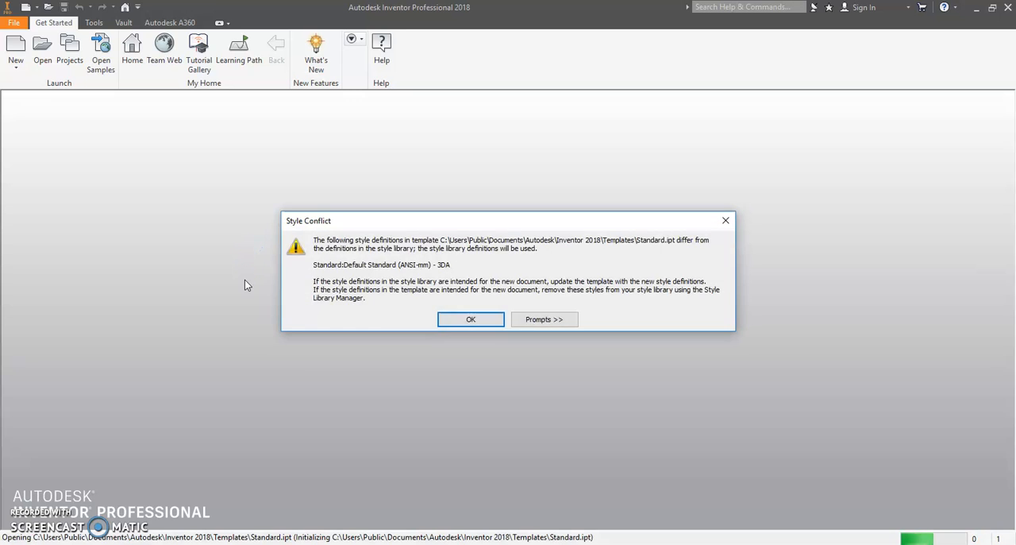
click(472, 321)
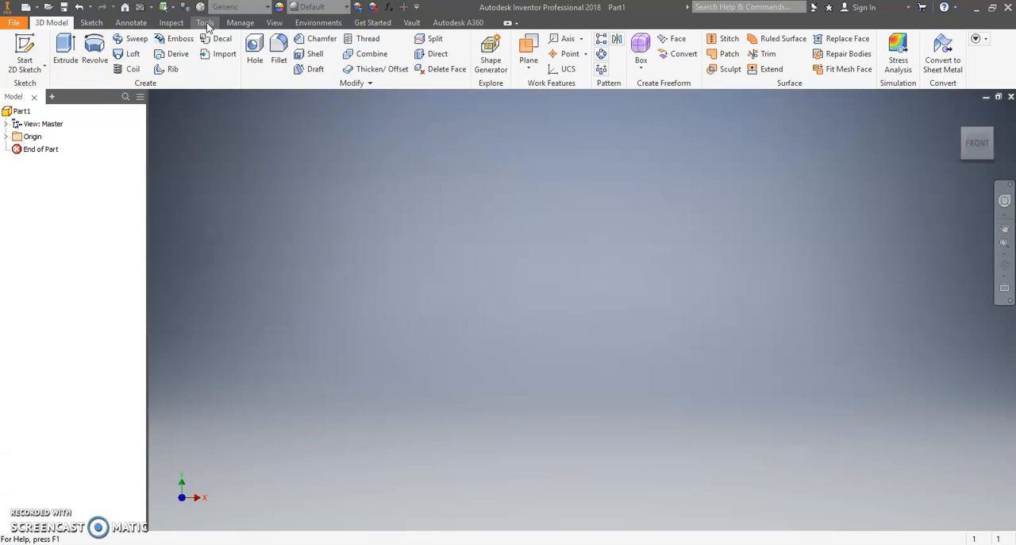
Step: Set the part document's length unit to inch and apply the document settings
click(205, 22)
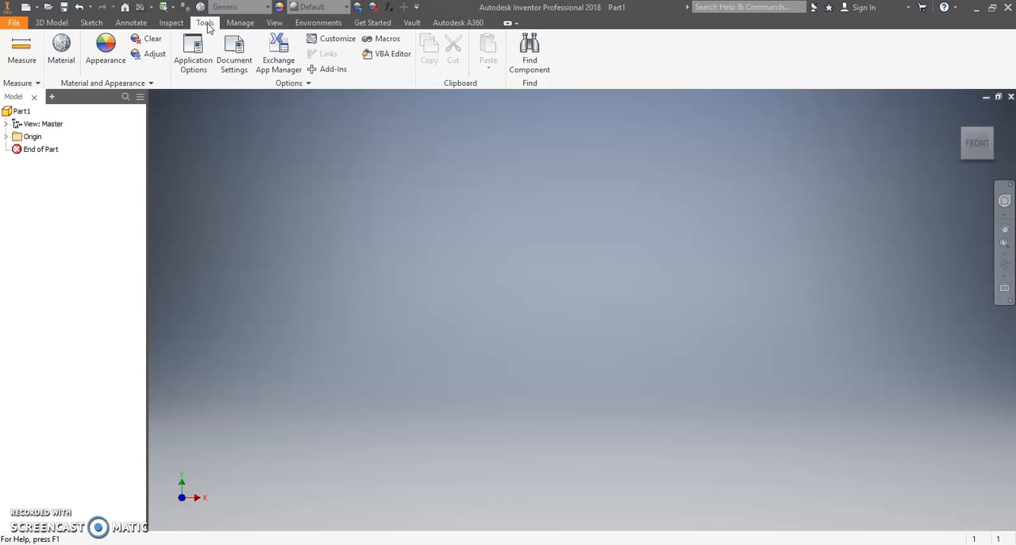
click(230, 57)
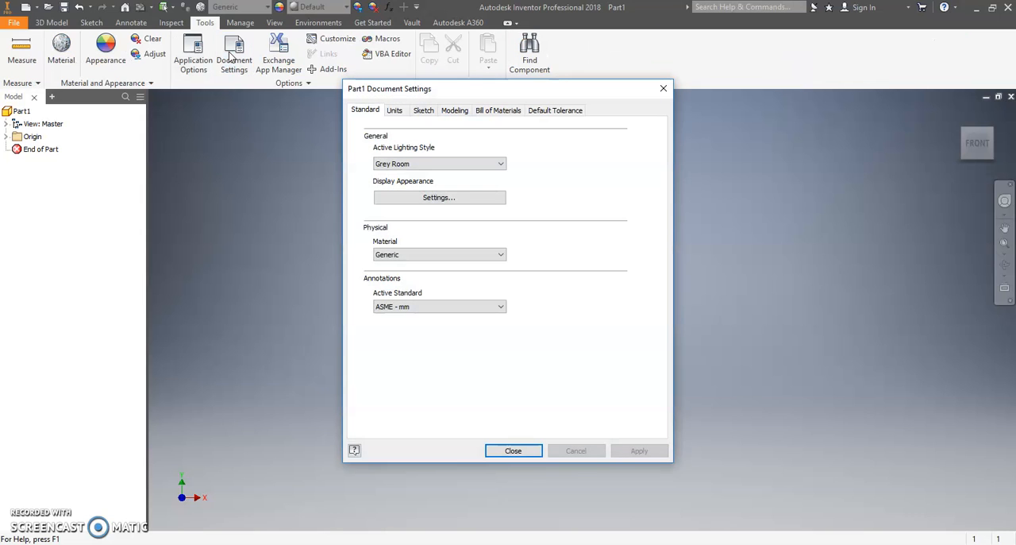
click(399, 111)
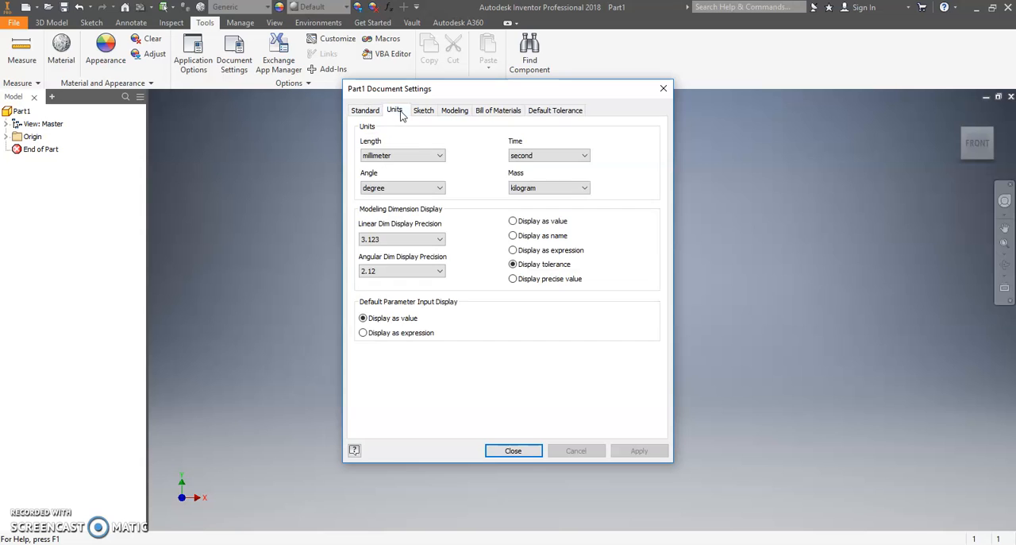
click(439, 157)
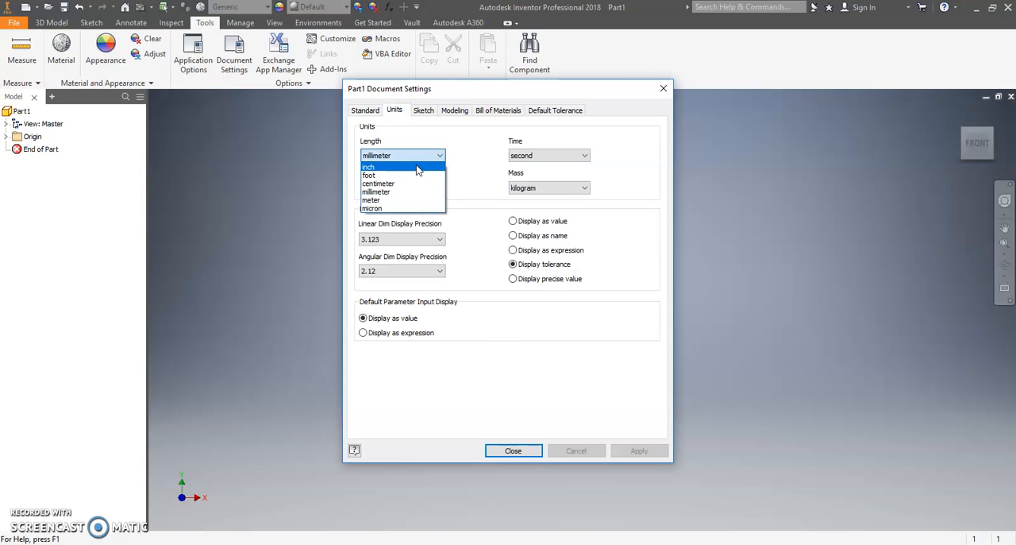
click(413, 167)
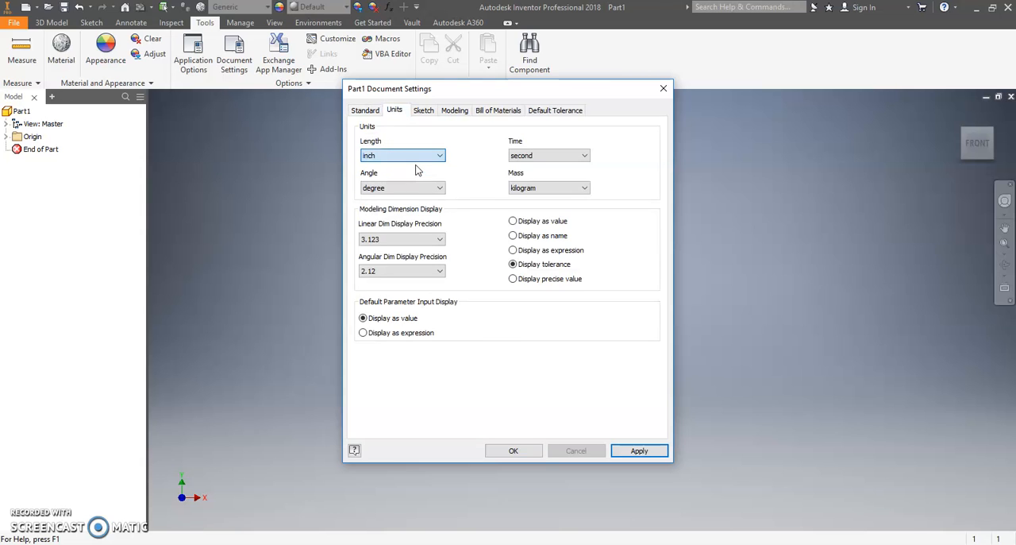
click(640, 451)
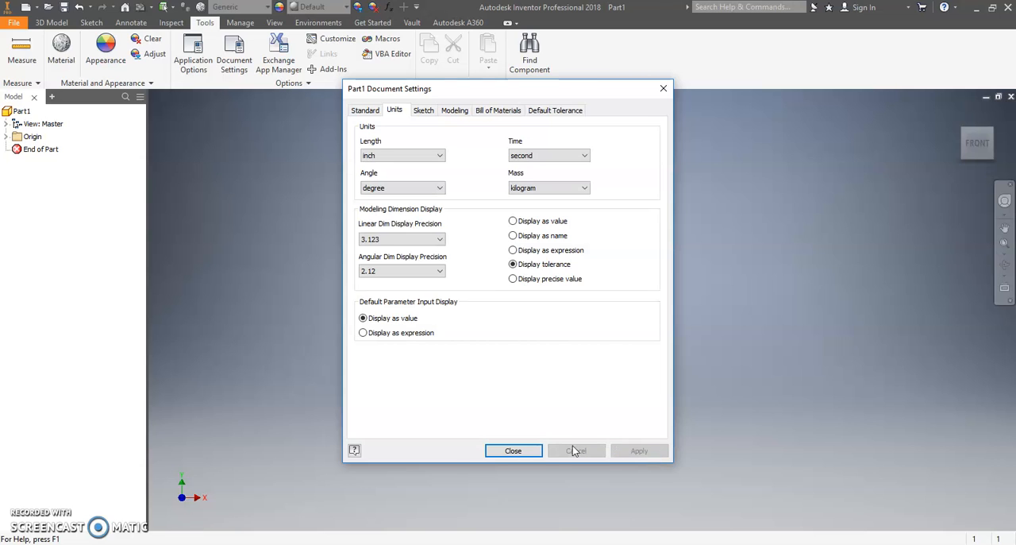
click(528, 452)
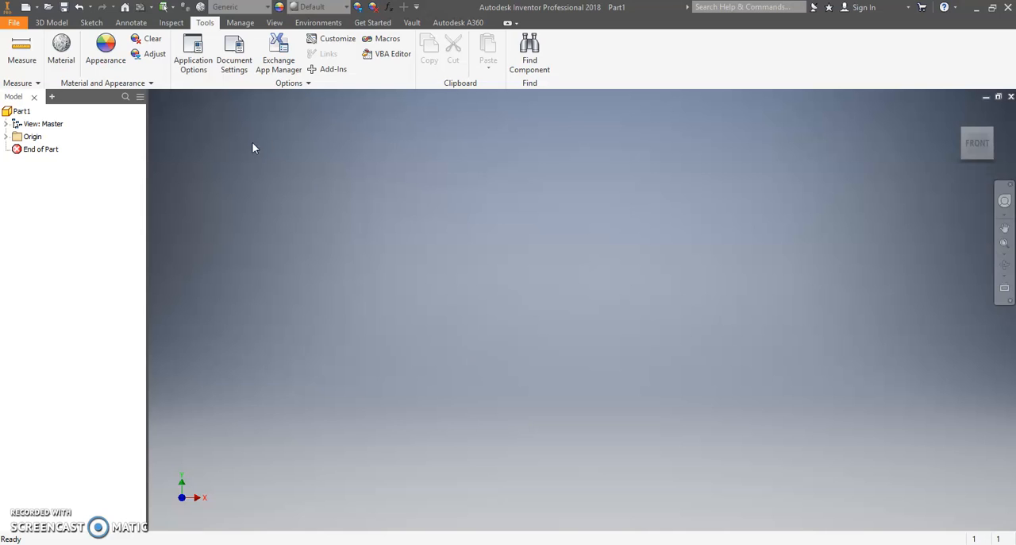
Step: Start a 2D sketch on the XZ plane
click(51, 22)
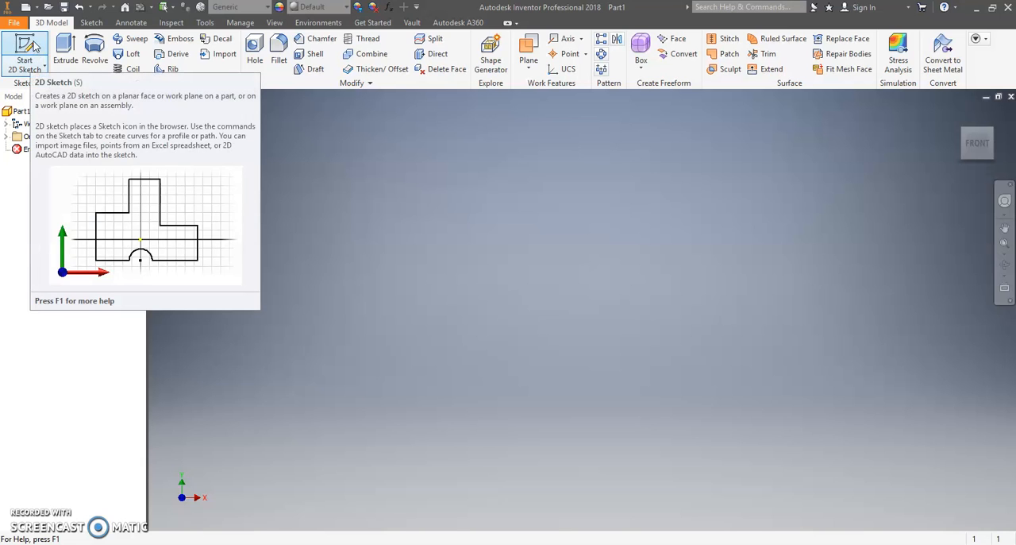
click(35, 46)
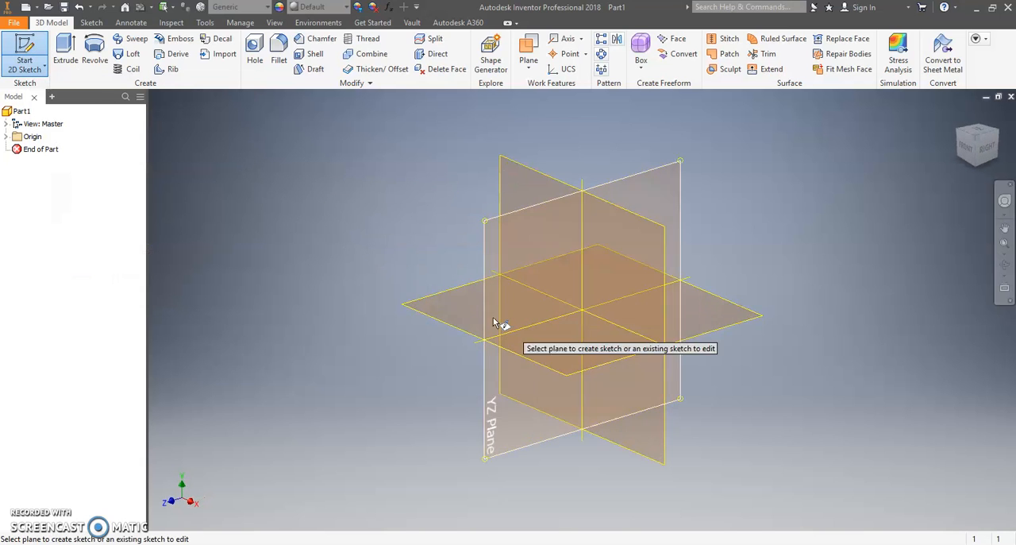
click(591, 368)
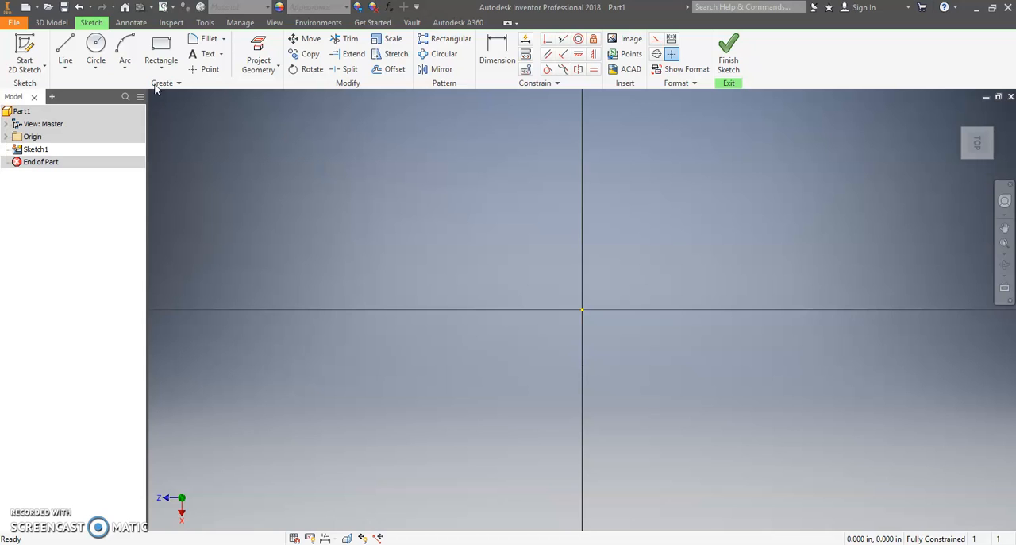
Step: Draw a center point circle about 0.23 in in diameter, centred on the sketch origin
click(102, 48)
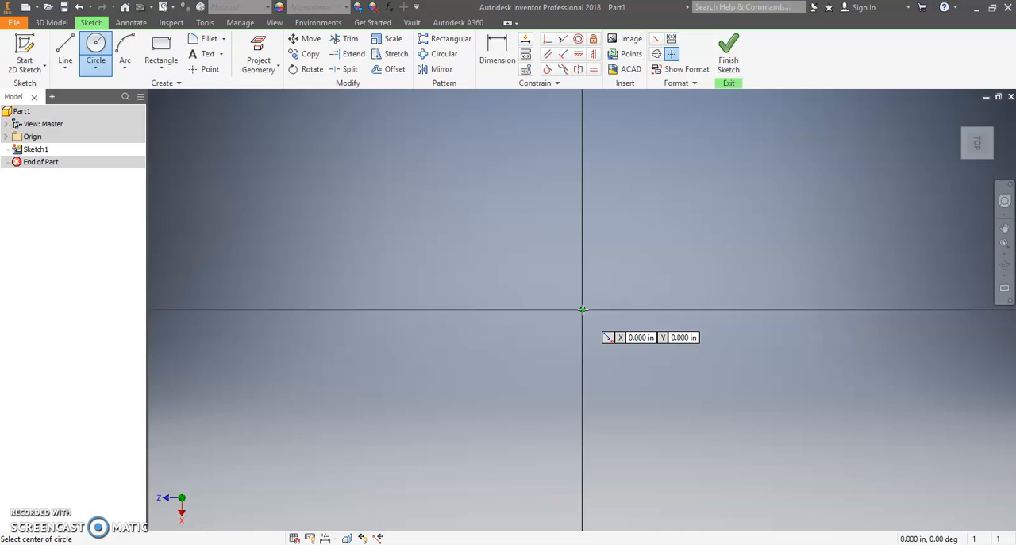
click(583, 310)
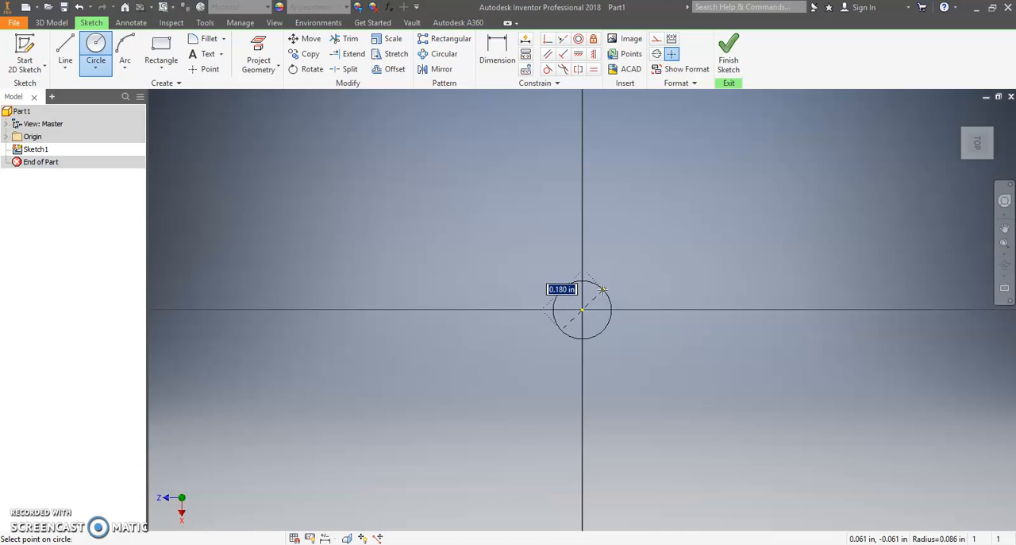
click(609, 283)
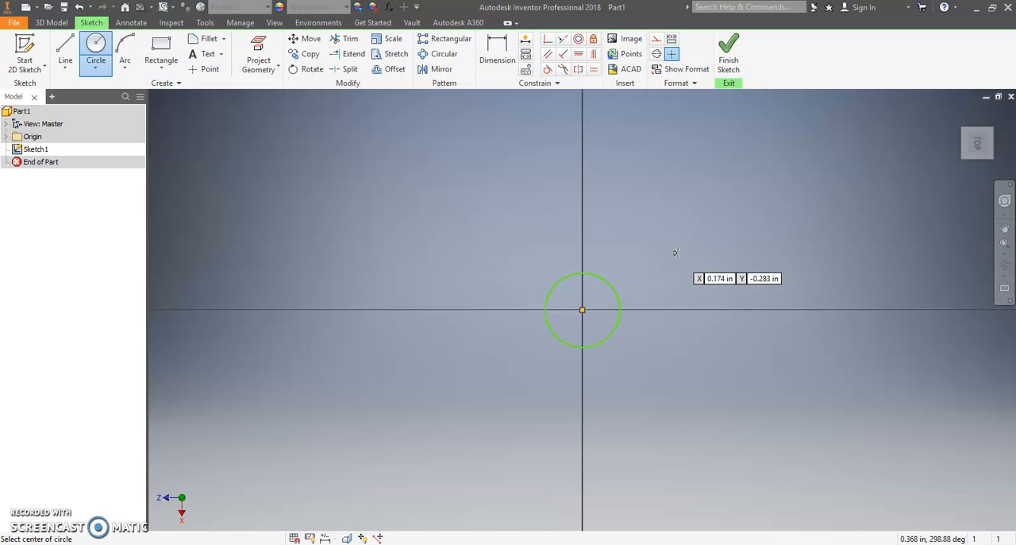
right_click(455, 216)
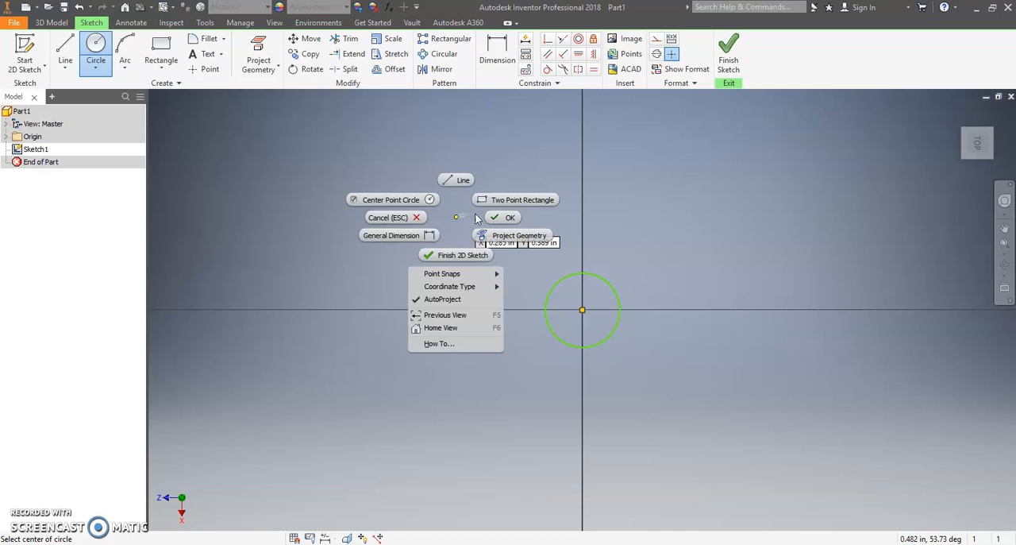
click(500, 222)
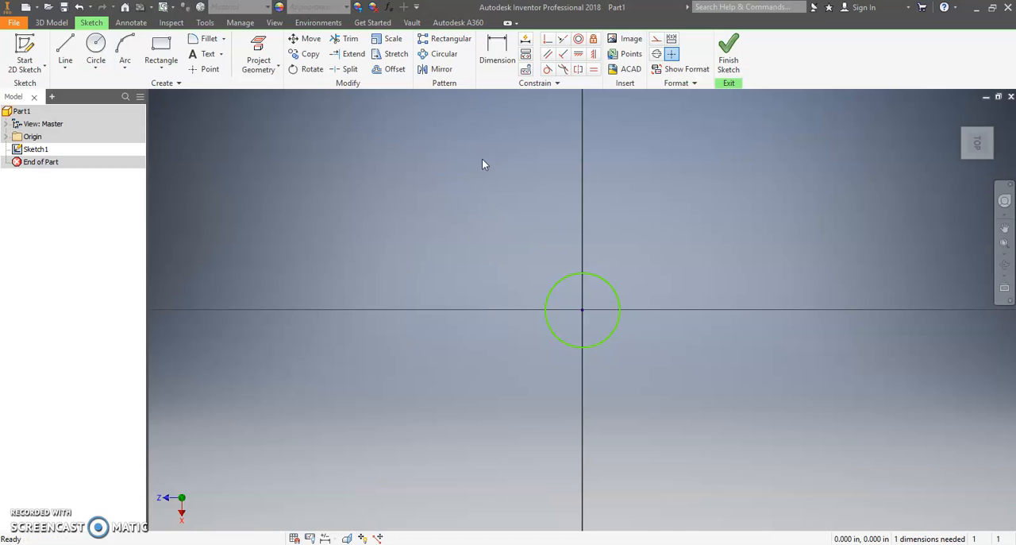
Step: Dimension the circle's diameter and set it to 0.1 in
click(497, 54)
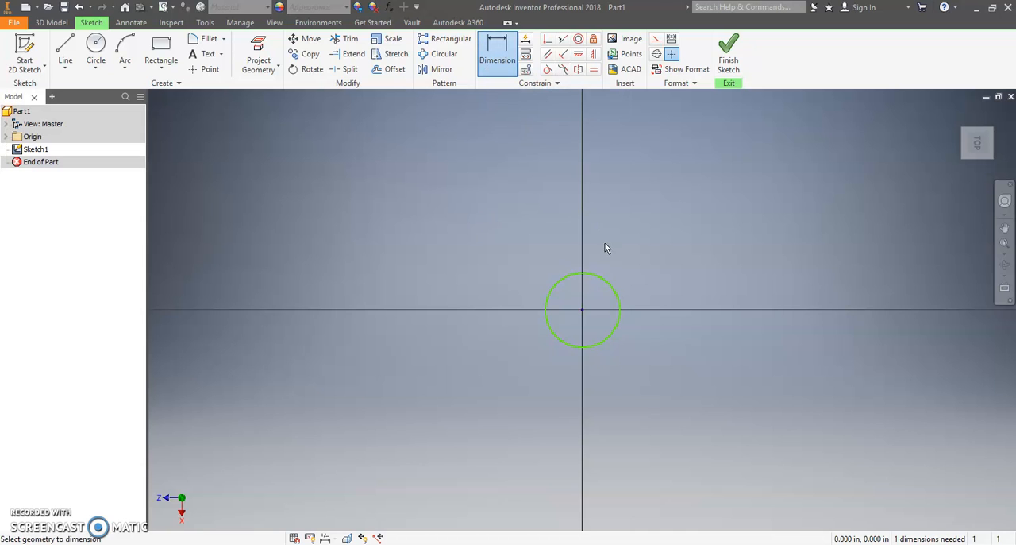
click(605, 279)
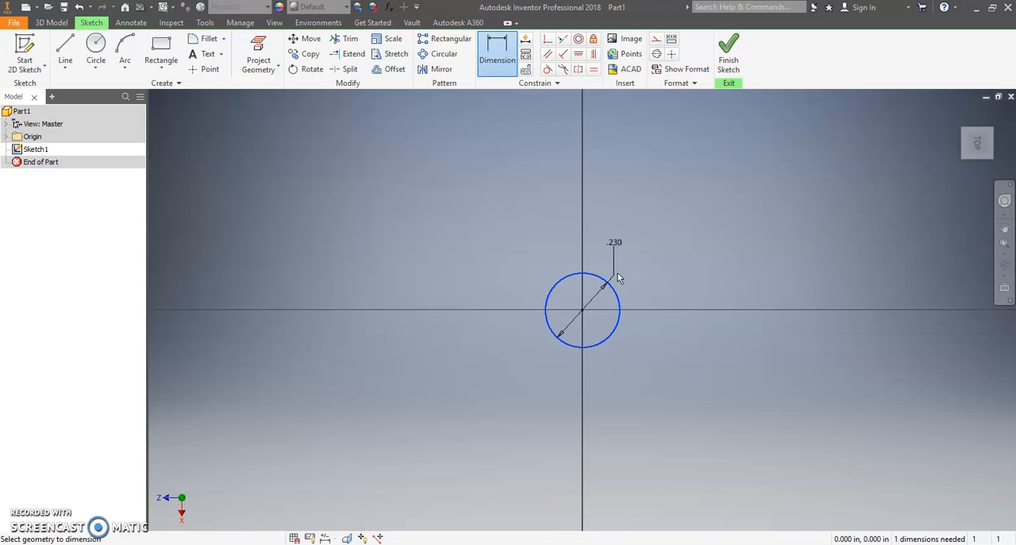
click(665, 218)
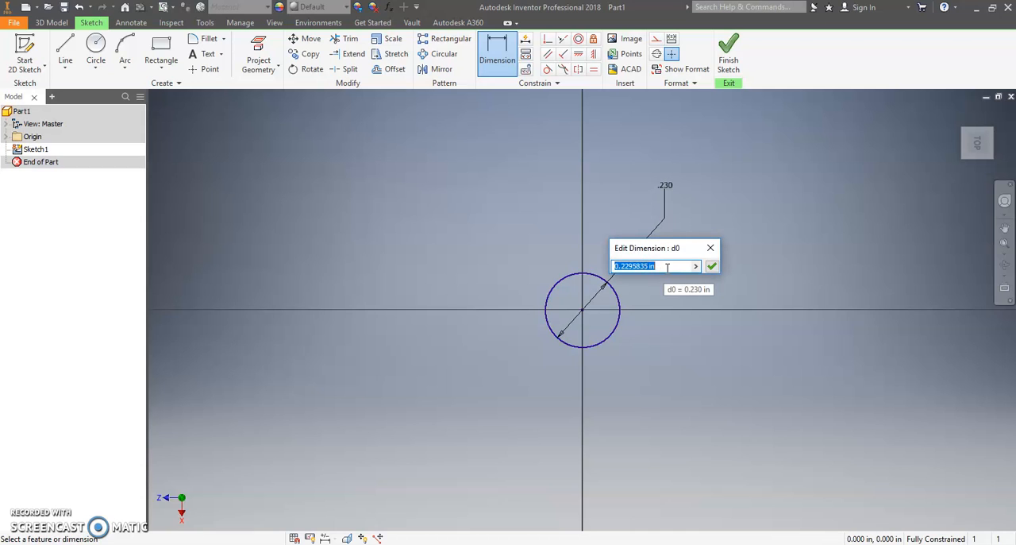
text(.1)
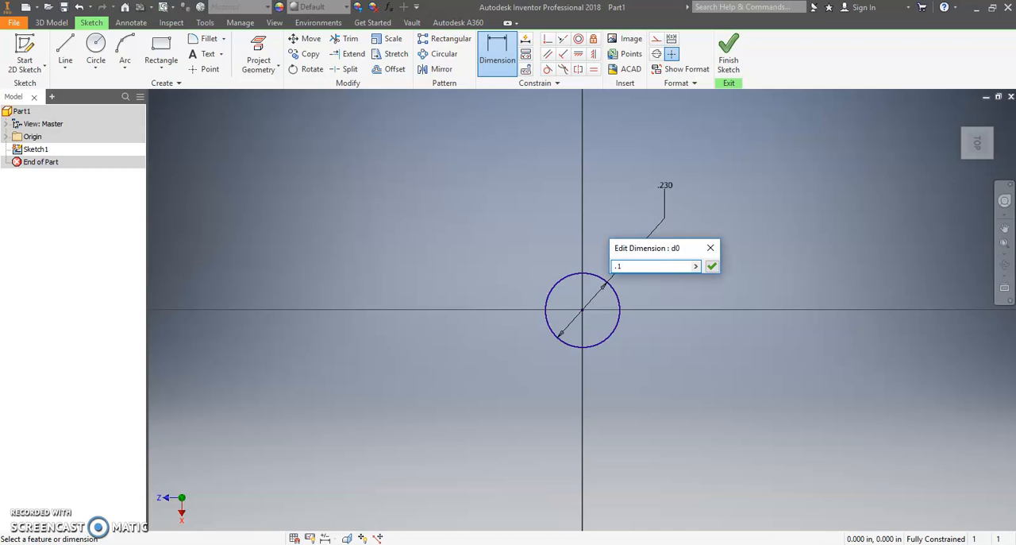
key(Return)
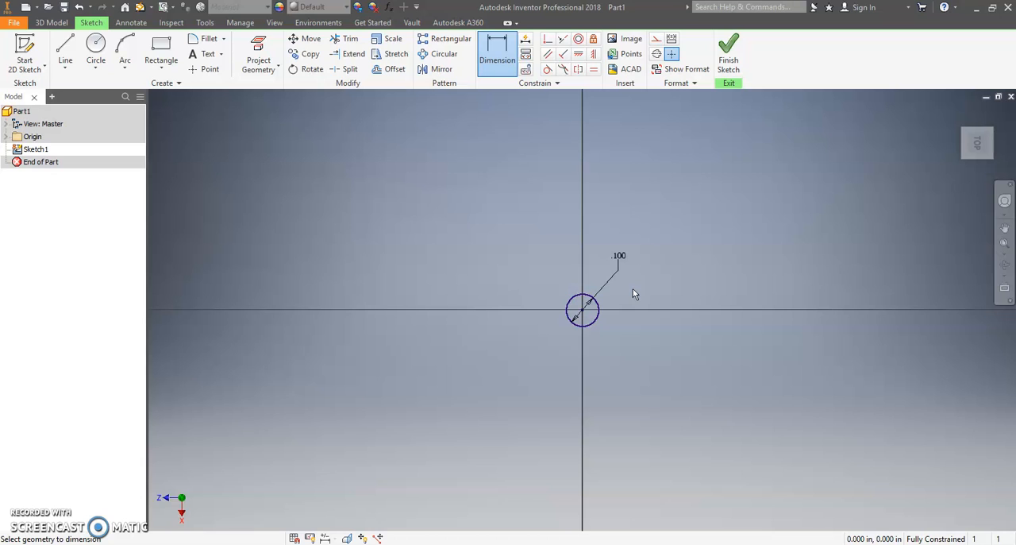
scroll(630, 299, up, 5)
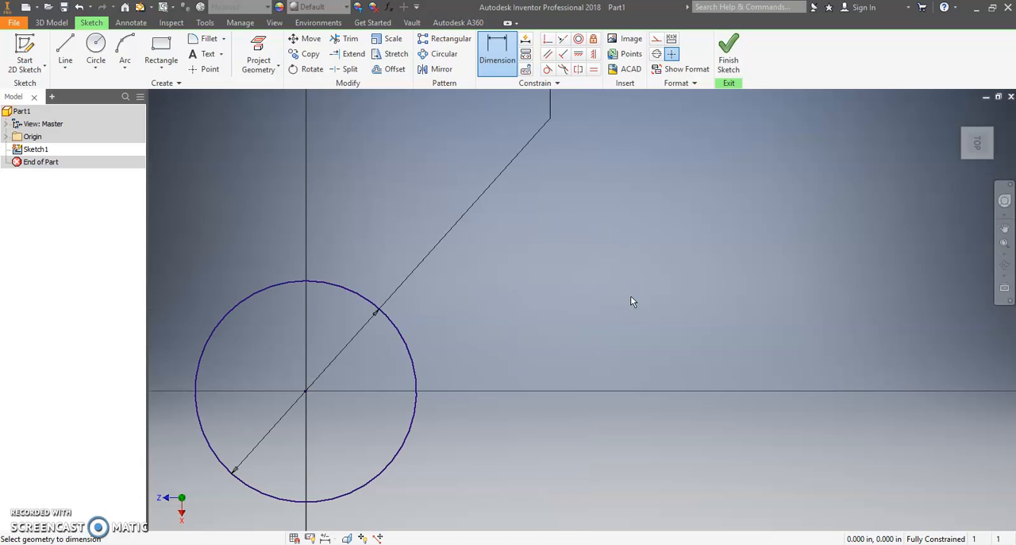
scroll(630, 299, down, 4)
scroll(633, 302, up, 4)
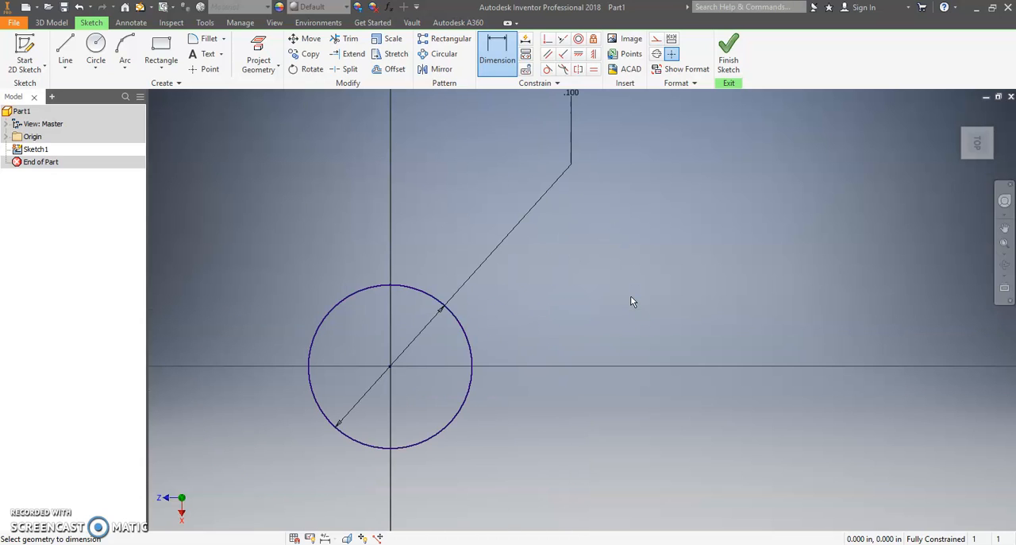
scroll(633, 302, up, 3)
scroll(633, 301, down, 3)
scroll(632, 301, down, 2)
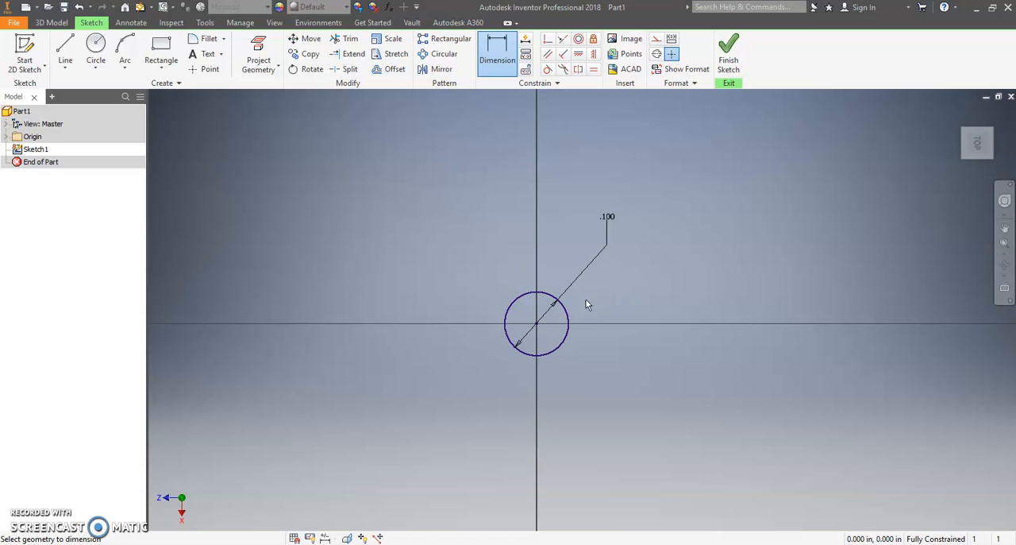
mouse_move(609, 289)
middle_down()
mouse_move(626, 284)
mouse_move(698, 328)
mouse_move(635, 329)
mouse_move(573, 252)
mouse_move(635, 263)
mouse_move(629, 317)
mouse_move(566, 253)
mouse_move(617, 273)
mouse_move(612, 254)
mouse_move(612, 278)
middle_up()
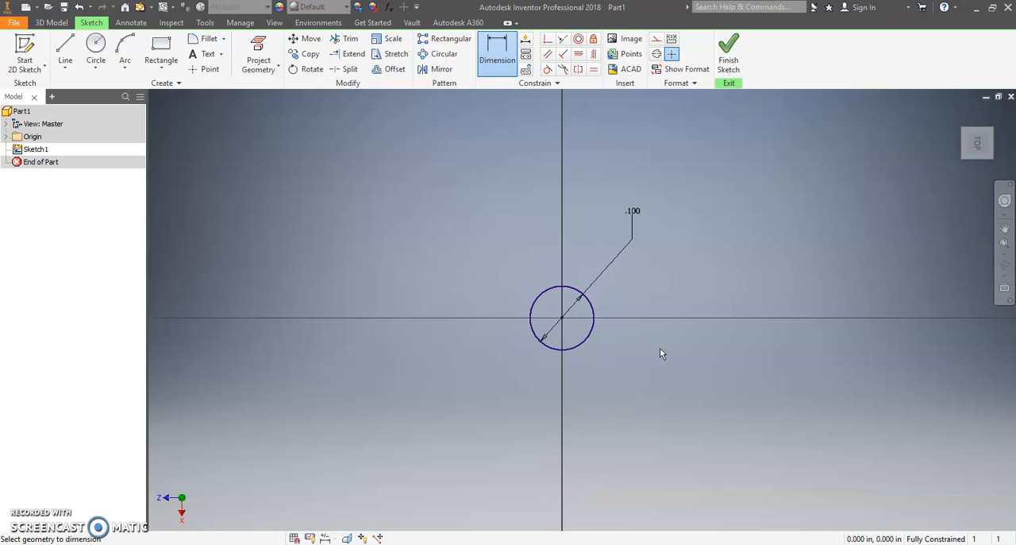
scroll(624, 321, up, 3)
scroll(619, 302, down, 2)
middle_drag(618, 299, 647, 303)
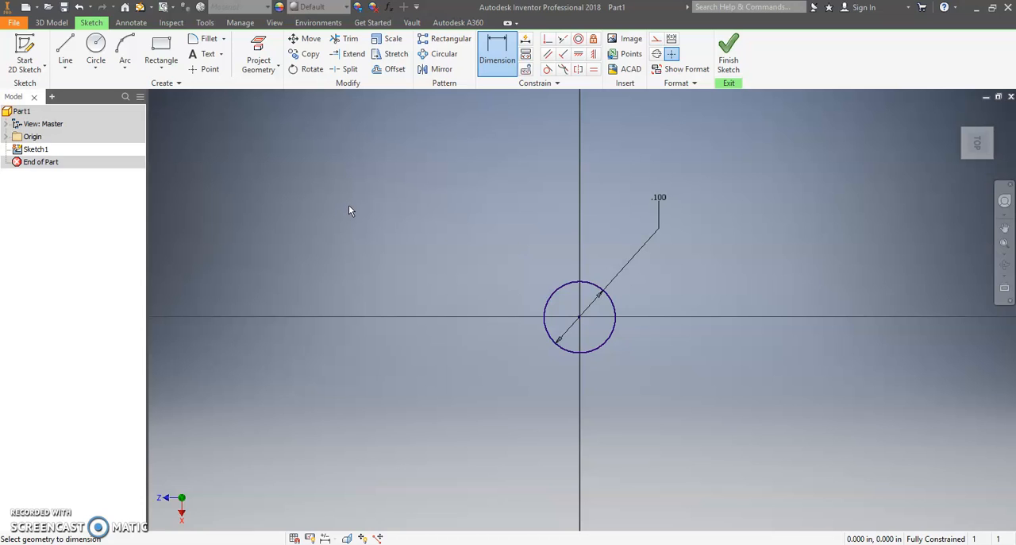
Step: Draw a second, larger circle about 0.16 in in diameter, concentric with the first at the origin
click(97, 49)
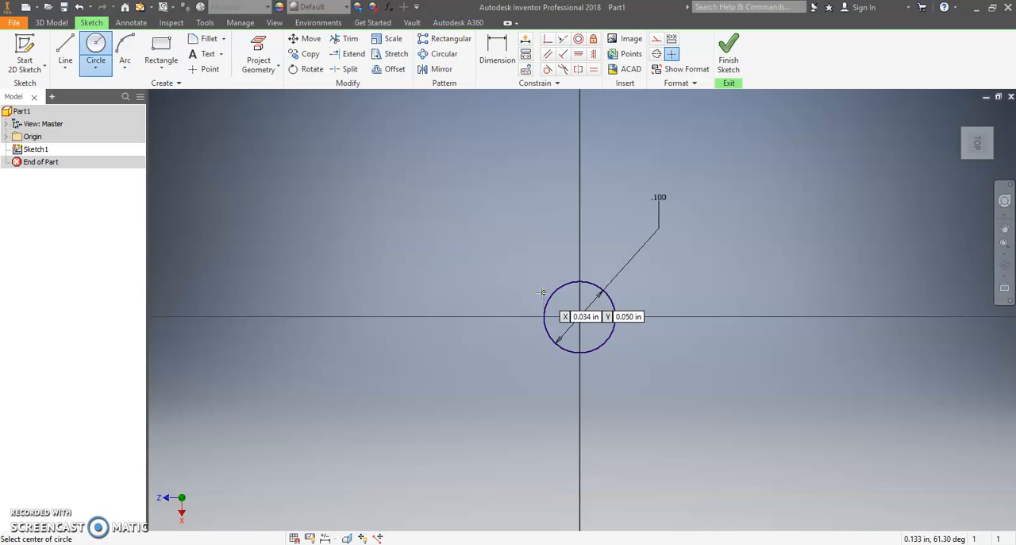
click(579, 317)
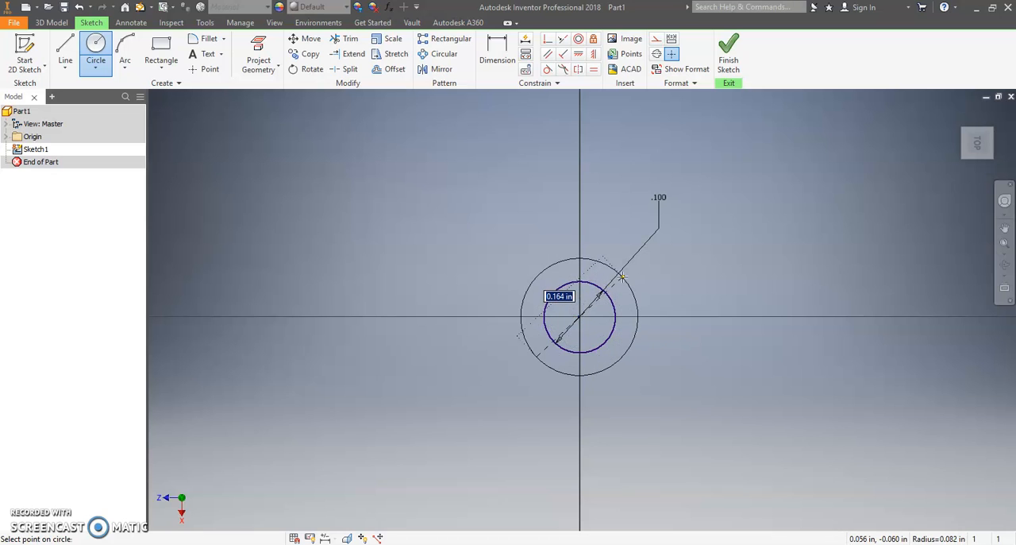
click(623, 277)
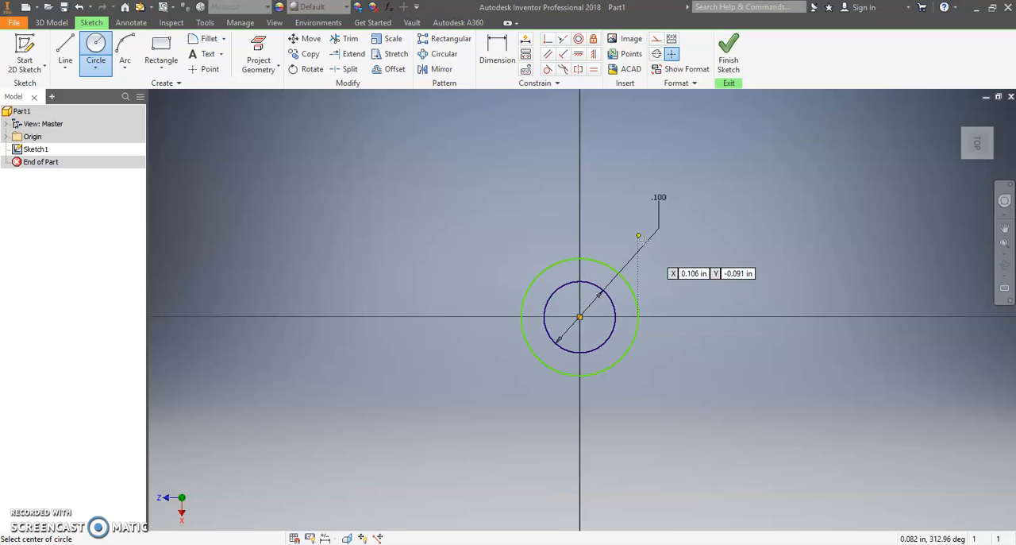
right_click(521, 174)
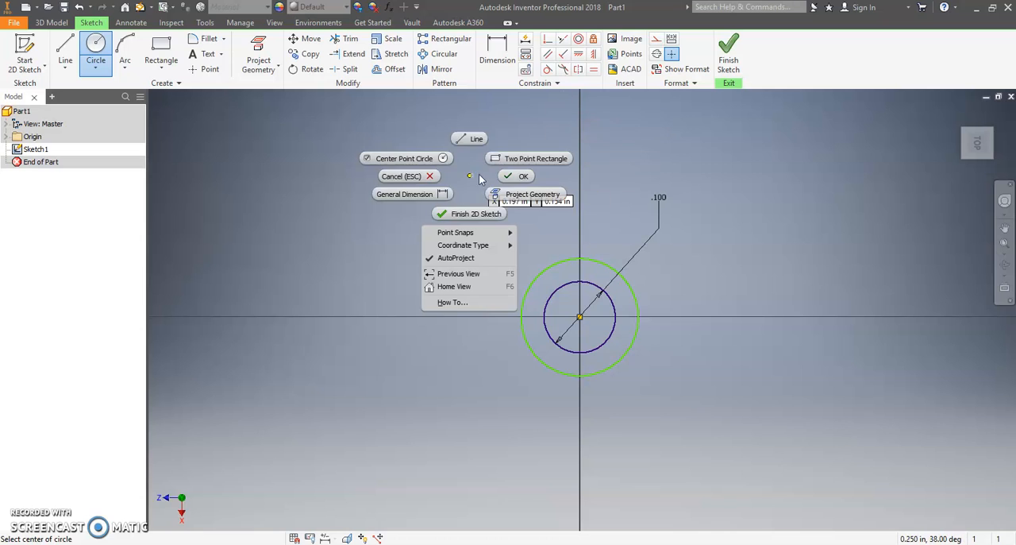
click(524, 175)
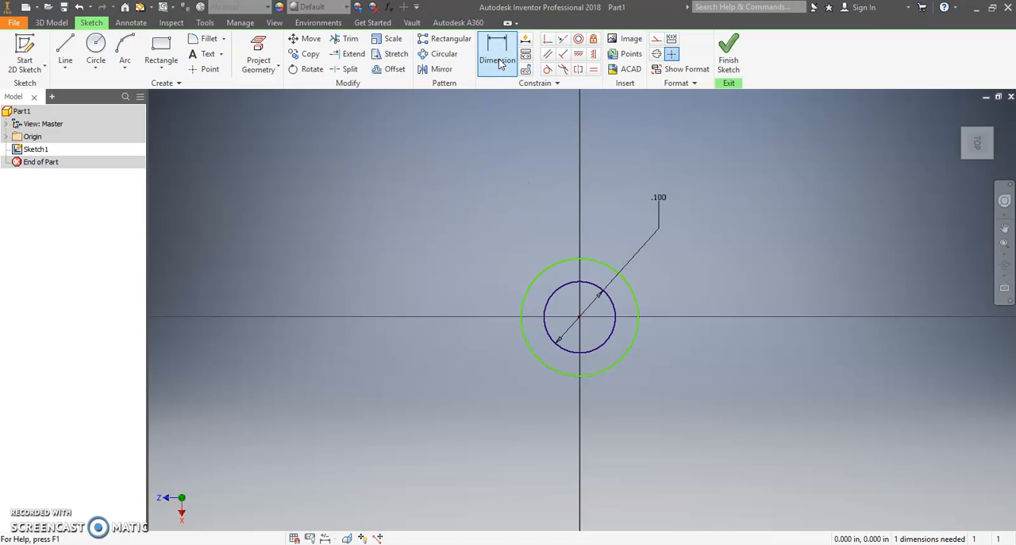
Step: Dimension the second circle's diameter and set it to 0.25 in
click(500, 57)
click(596, 259)
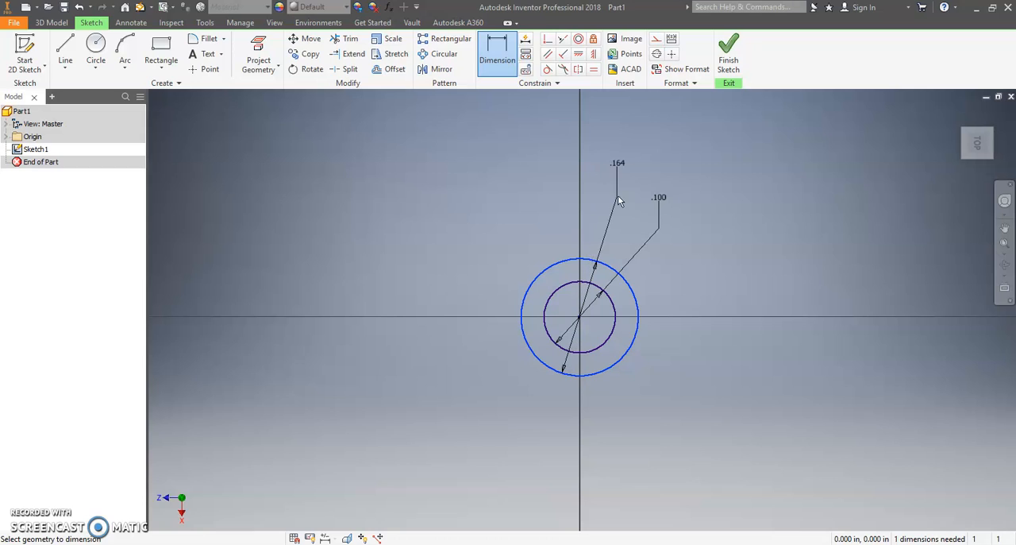
click(617, 168)
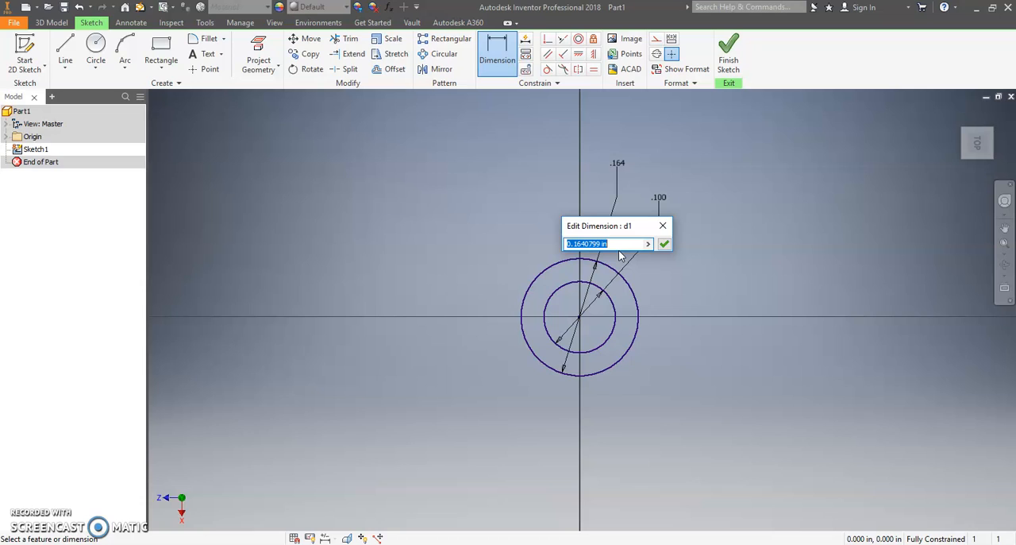
text(.25)
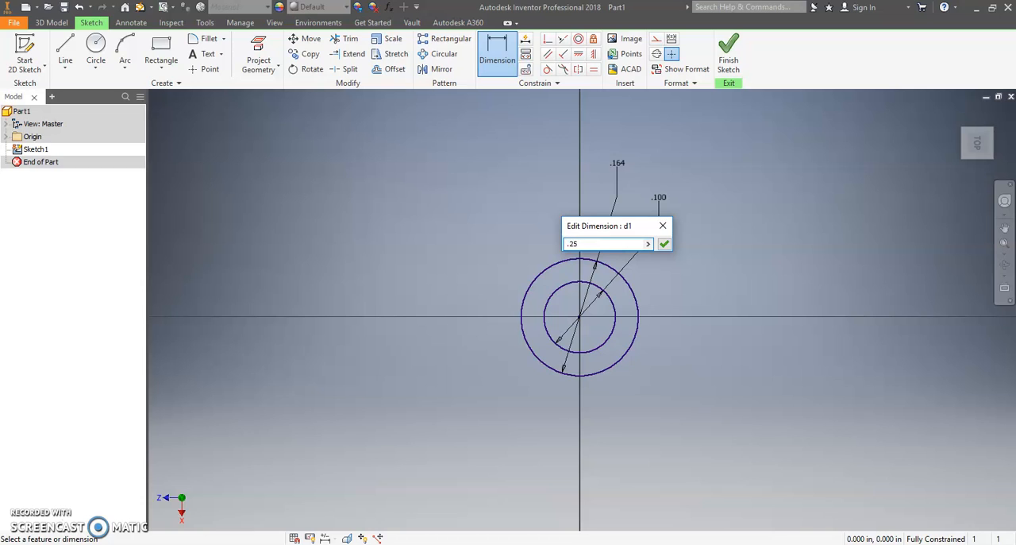
click(664, 243)
Step: Draw a third, outermost circle about 0.91 in in diameter, centred on the sketch origin
scroll(778, 273, down, 3)
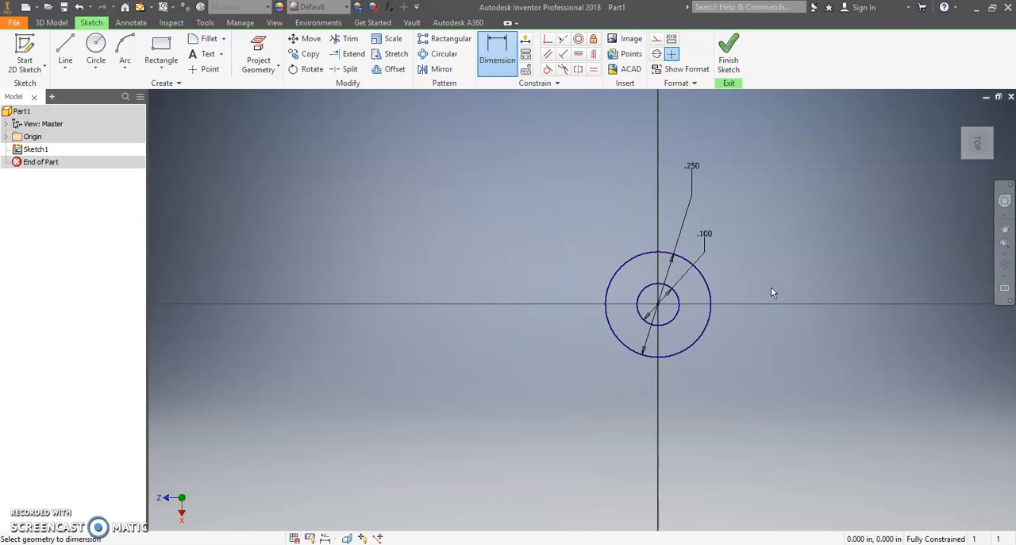
middle_drag(770, 287, 657, 320)
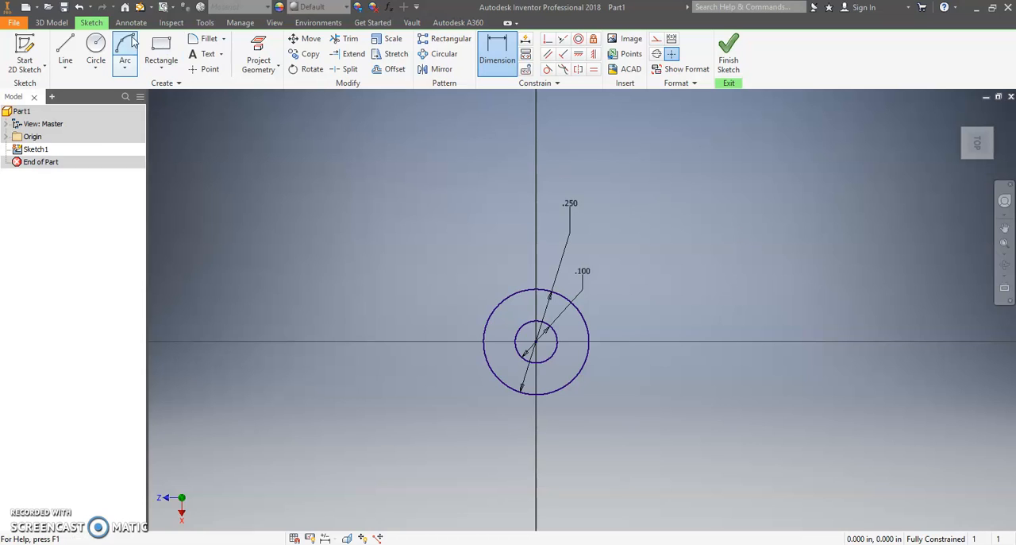
click(96, 48)
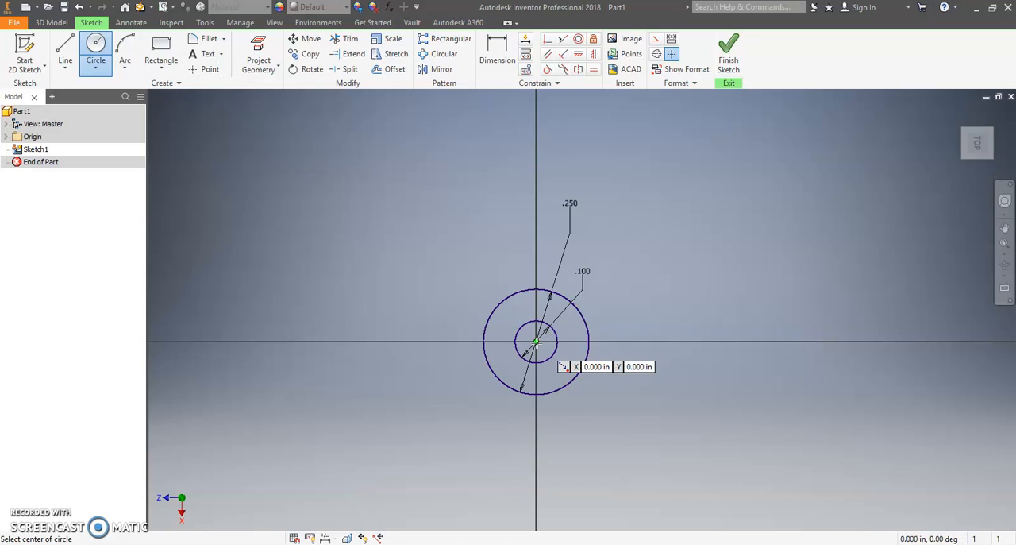
click(536, 342)
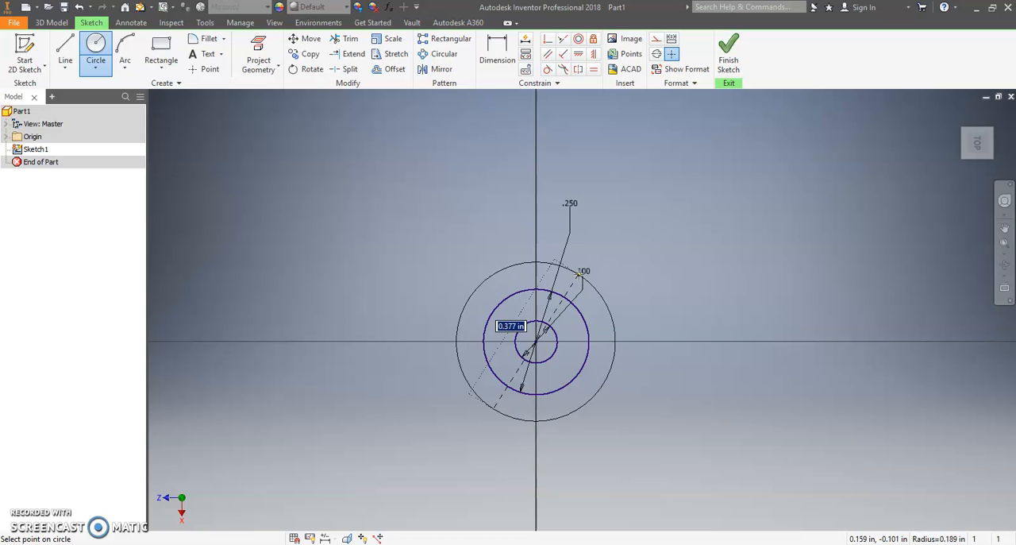
click(665, 200)
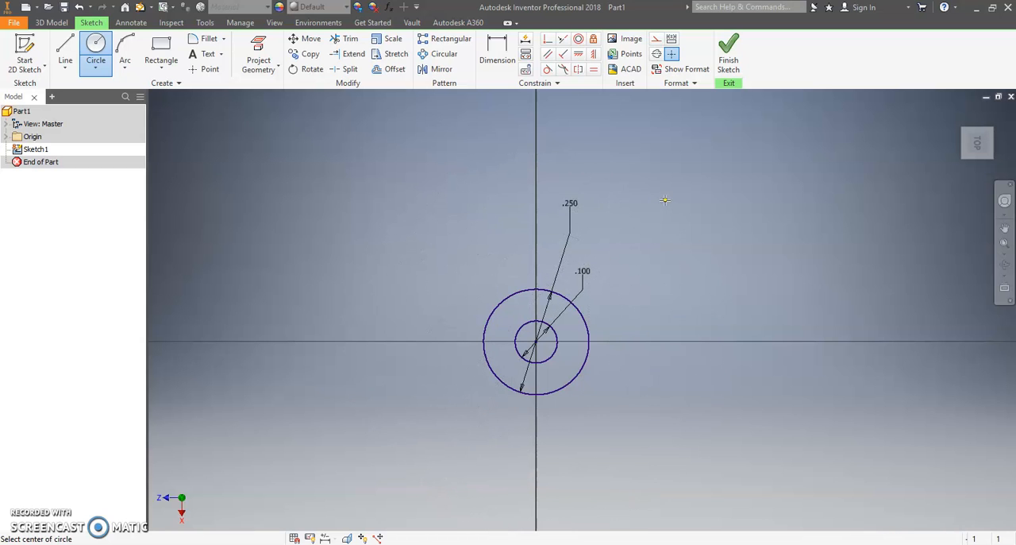
right_click(713, 175)
click(745, 174)
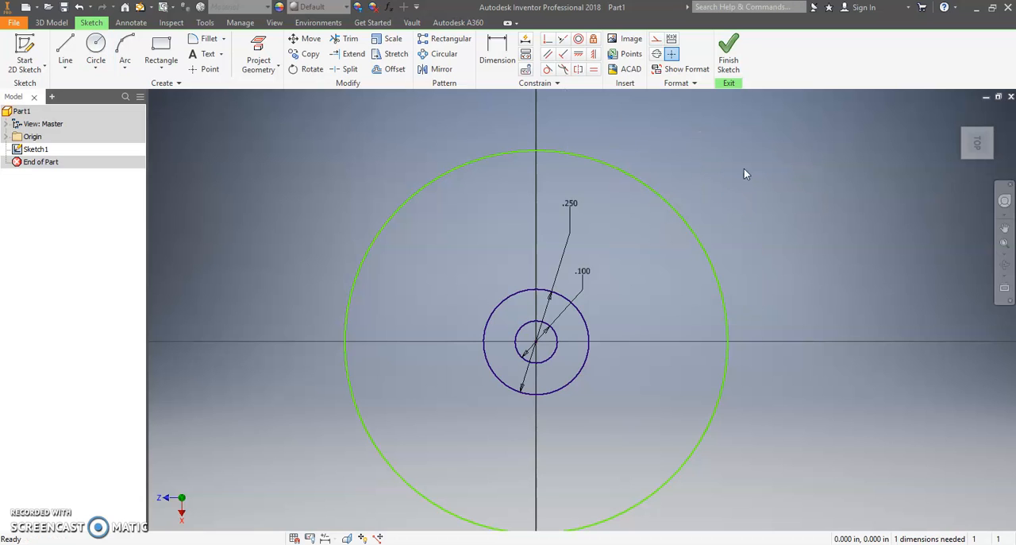
Step: Dimension the outermost circle's diameter and set it to 15/16 in (.938)
click(510, 55)
click(677, 205)
click(746, 193)
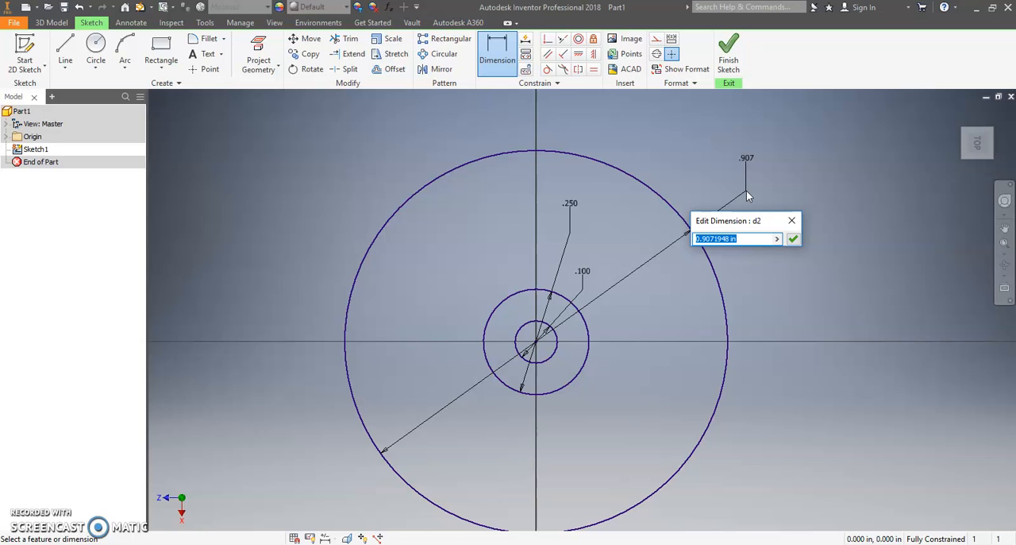
key(End)
text(/)
key(BackSpace)
key(BackSpace)
key(BackSpace)
key(BackSpace)
key(BackSpace)
key(BackSpace)
key(BackSpace)
key(BackSpace)
key(BackSpace)
key(BackSpace)
key(BackSpace)
key(BackSpace)
key(BackSpace)
text(15/1)
click(792, 239)
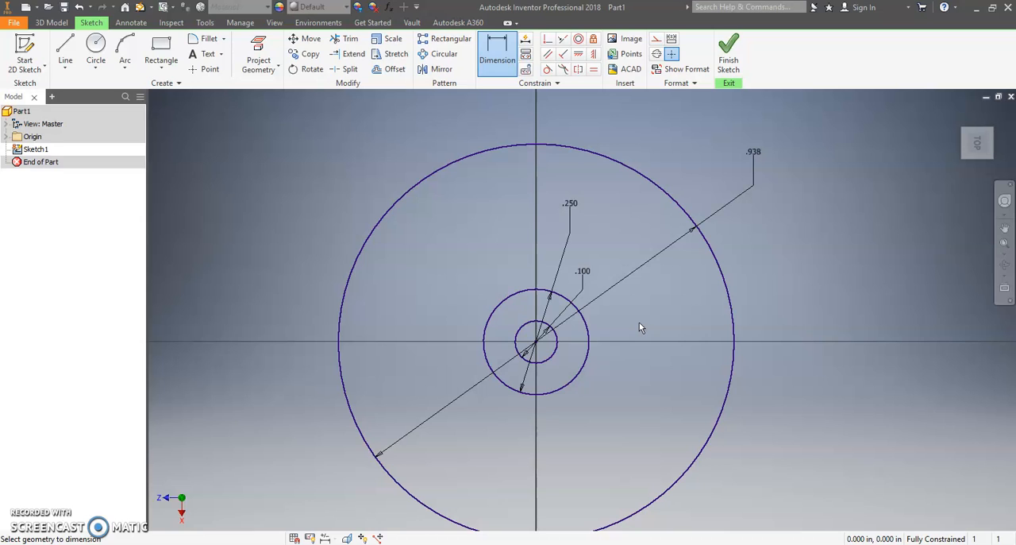
Step: Draw a three-point arc of 0.25 in radius from the 0.25 in circle to the outermost circle, bulging away from the vertical axis
click(130, 46)
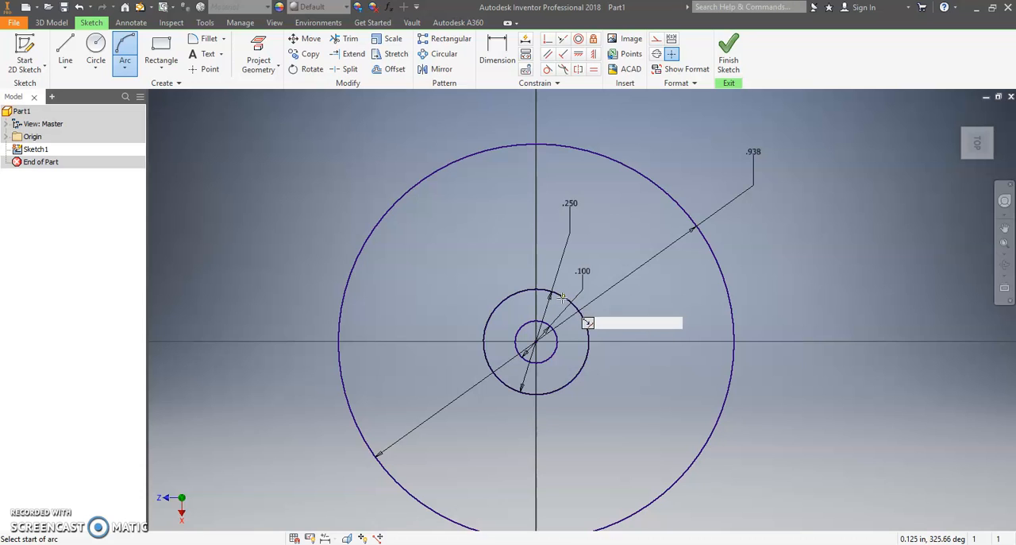
scroll(542, 294, up, 3)
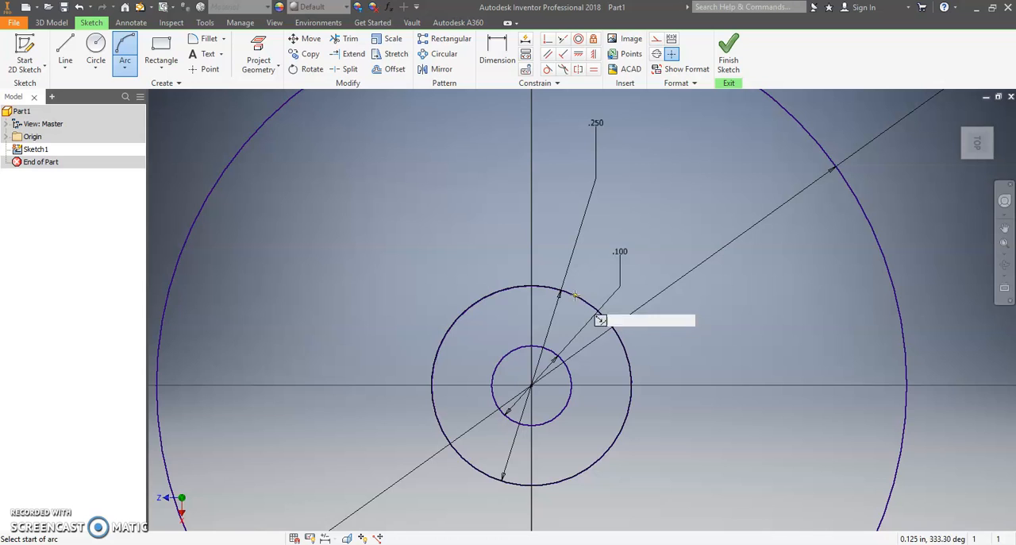
scroll(588, 300, down, 2)
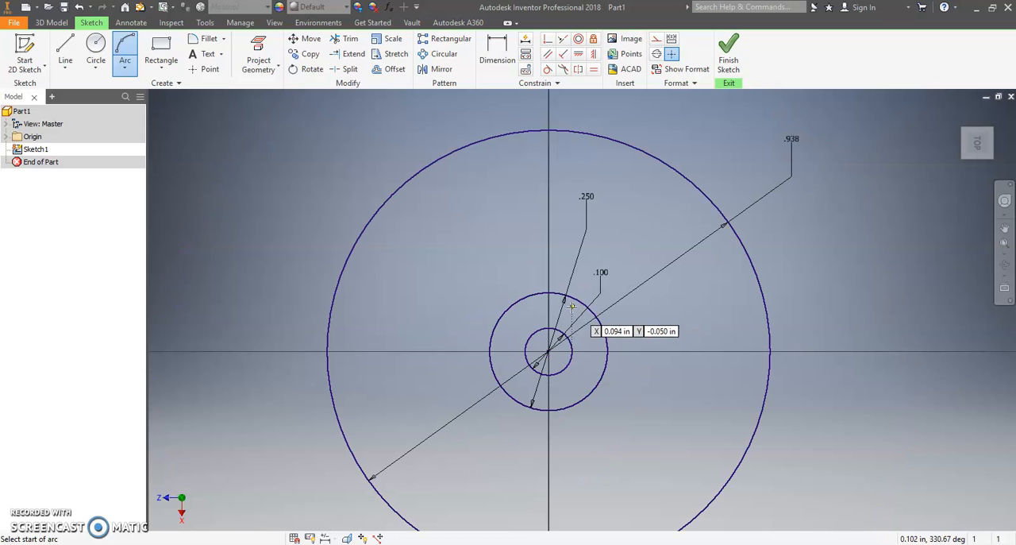
click(572, 299)
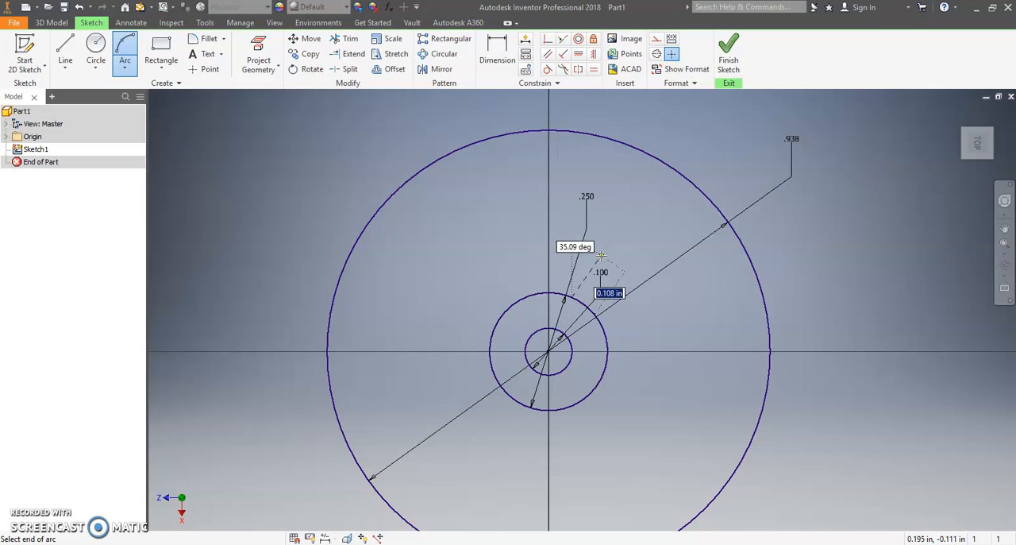
click(622, 140)
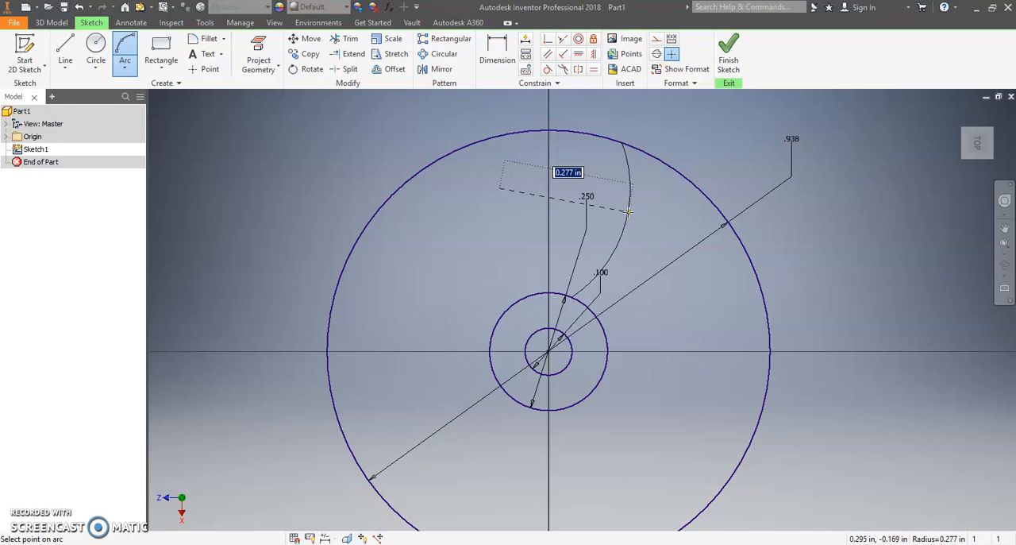
text(.25)
key(Return)
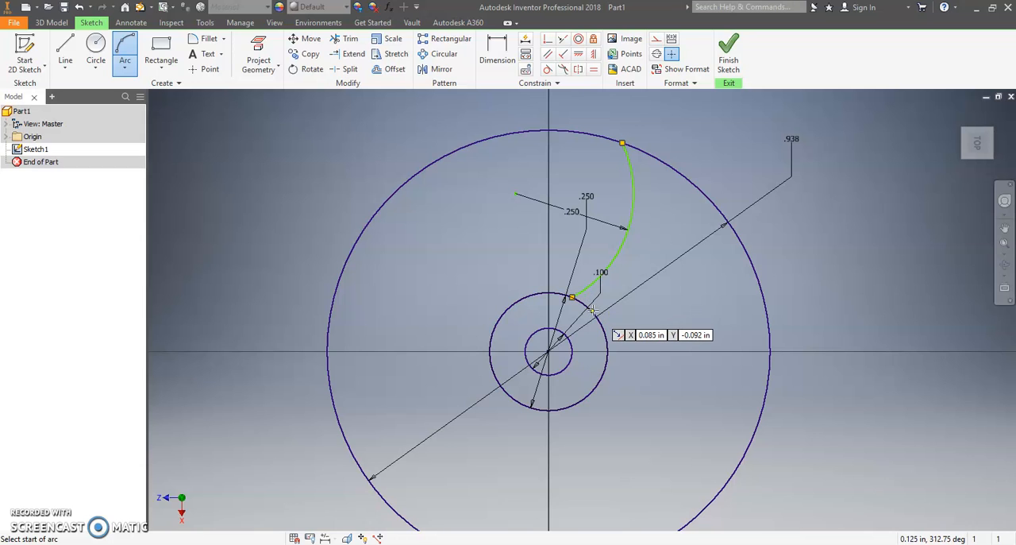
Step: Draw a second three-point arc of 0.25 in radius beside the first, again running from the 0.25 in circle to the outermost circle
click(572, 298)
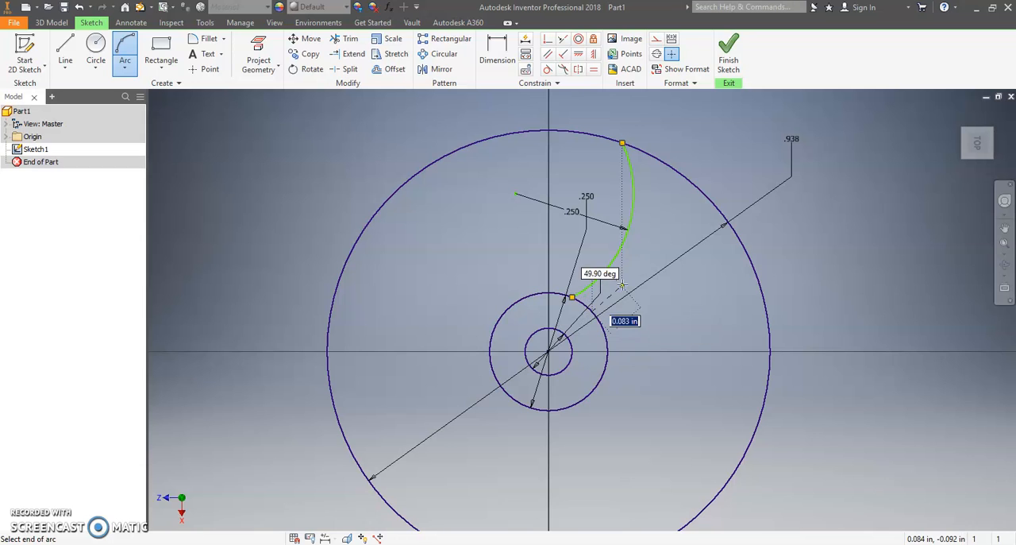
click(679, 173)
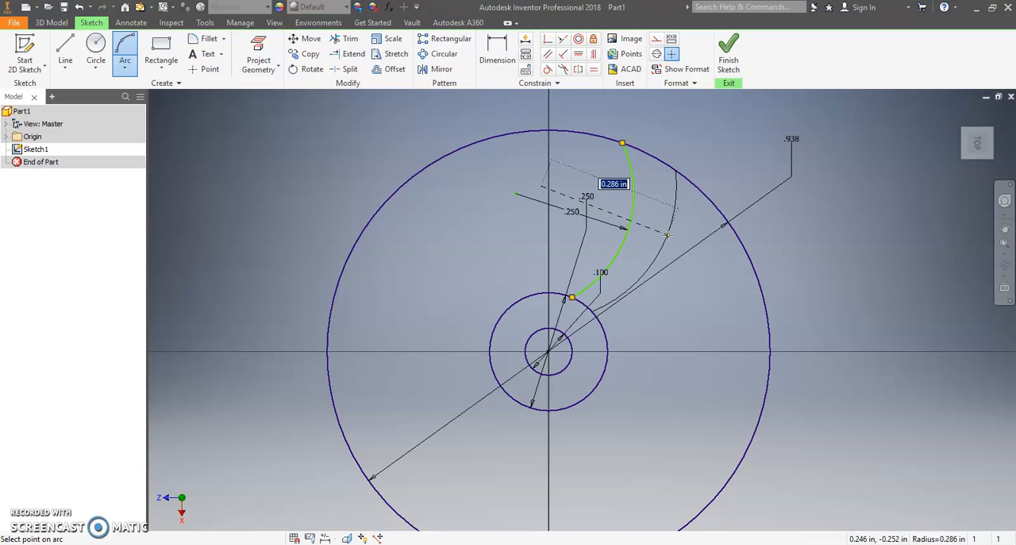
text(.2)
key(Return)
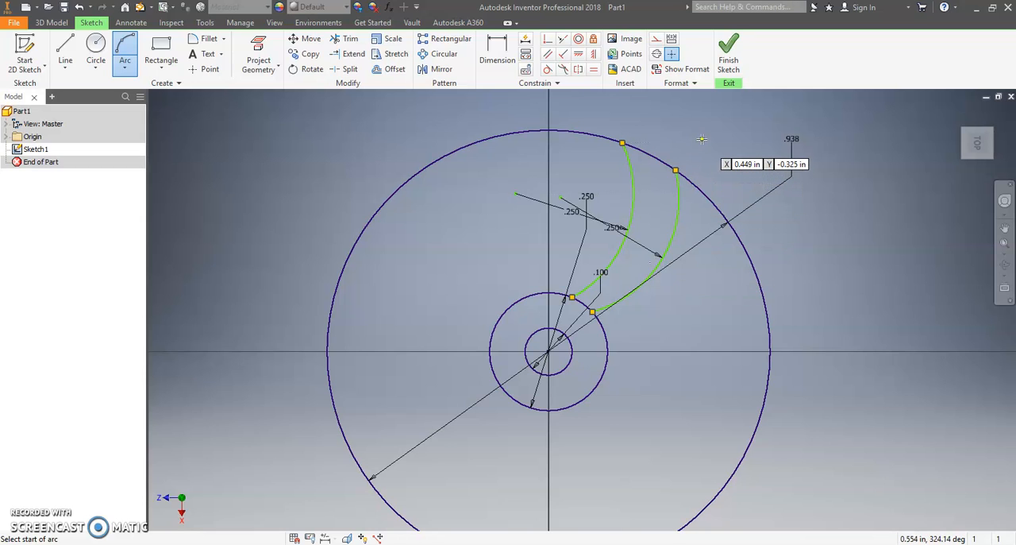
right_click(702, 139)
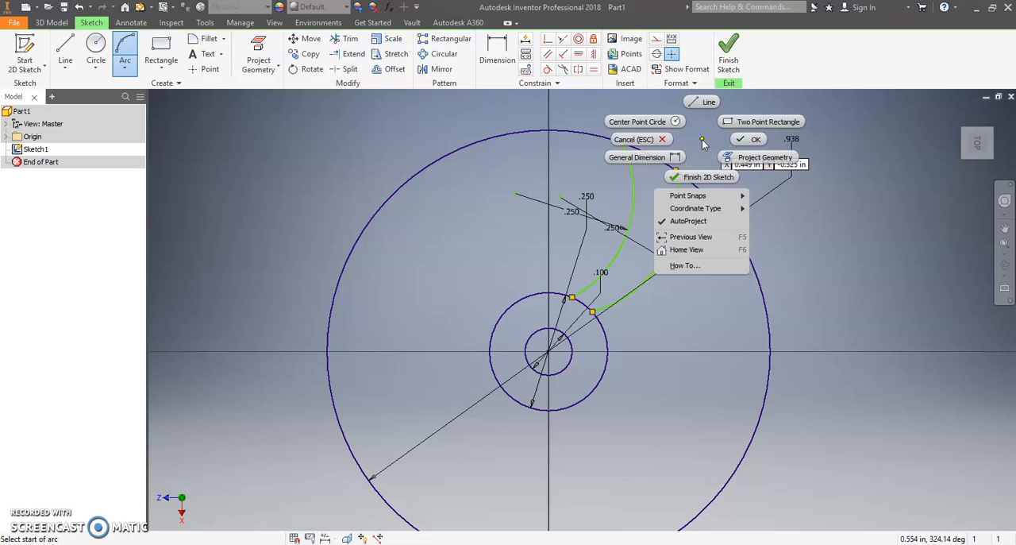
click(751, 140)
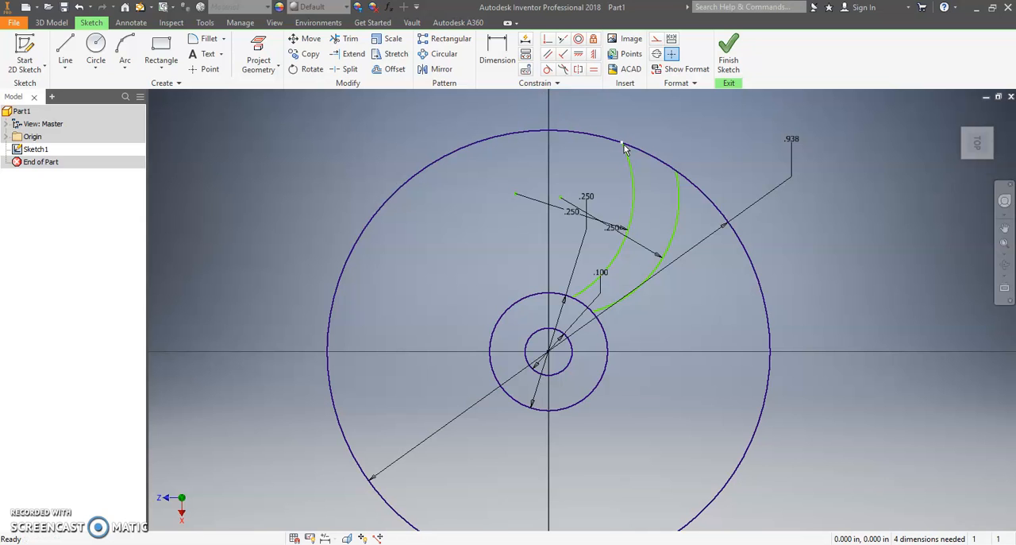
Step: Dimension the horizontal distance between the two arcs' endpoints on the outermost circle and set it to .063 in
scroll(627, 143, up, 2)
scroll(624, 147, up, 3)
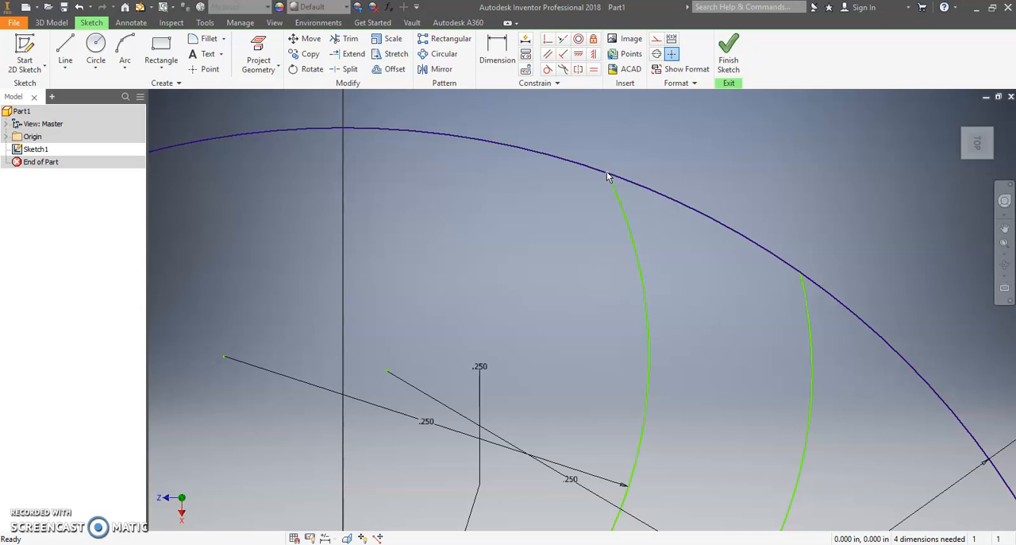
click(607, 175)
key(Escape)
key(d)
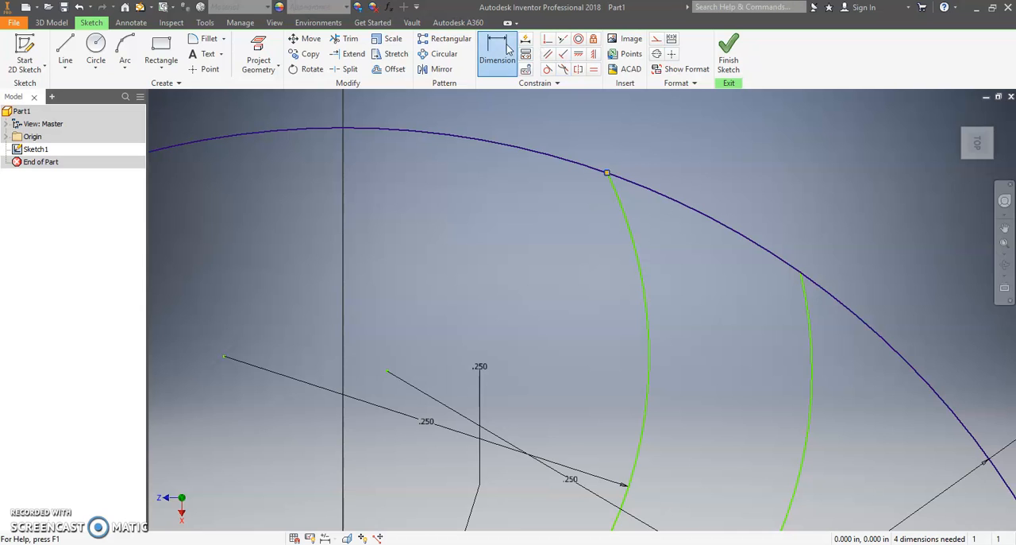
click(608, 174)
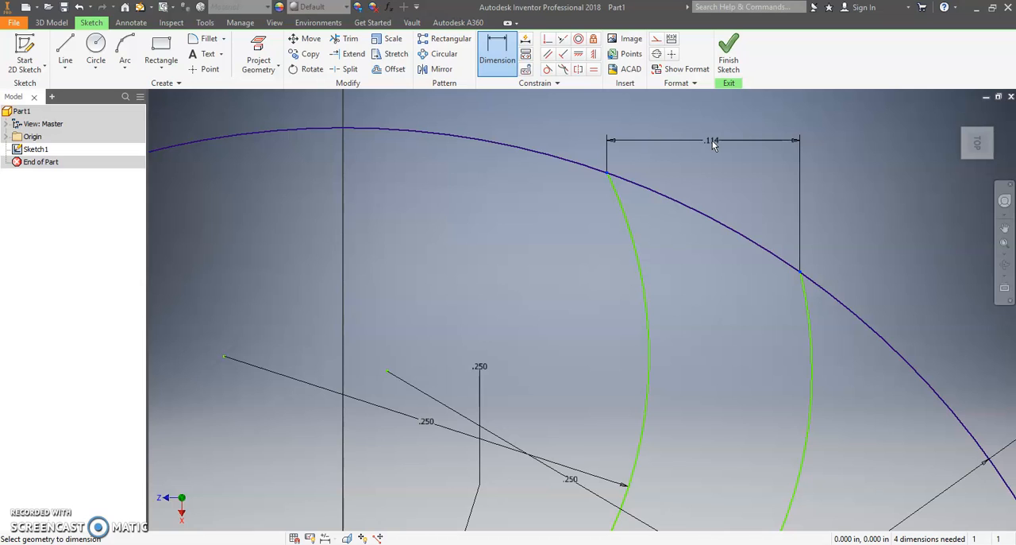
click(712, 139)
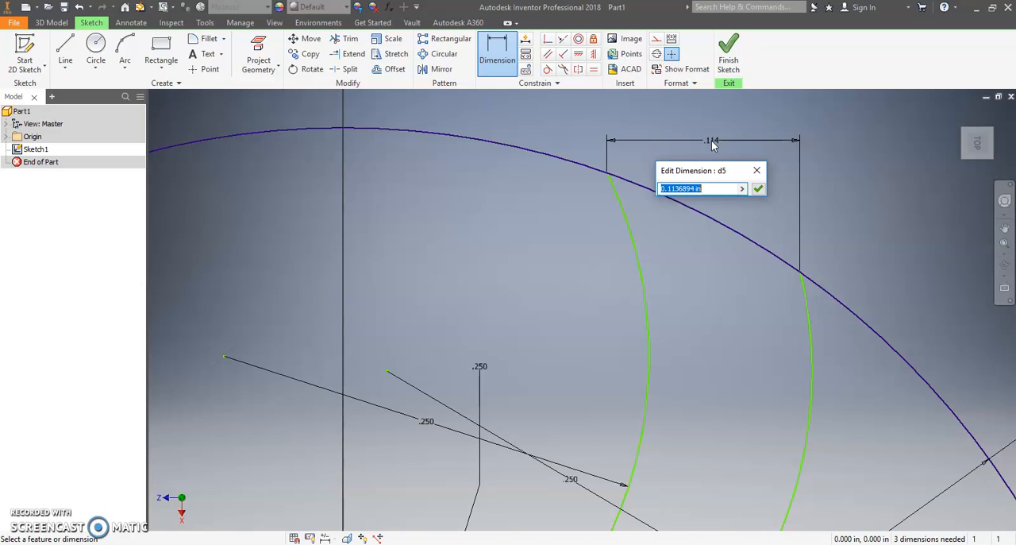
text(.0625)
key(Return)
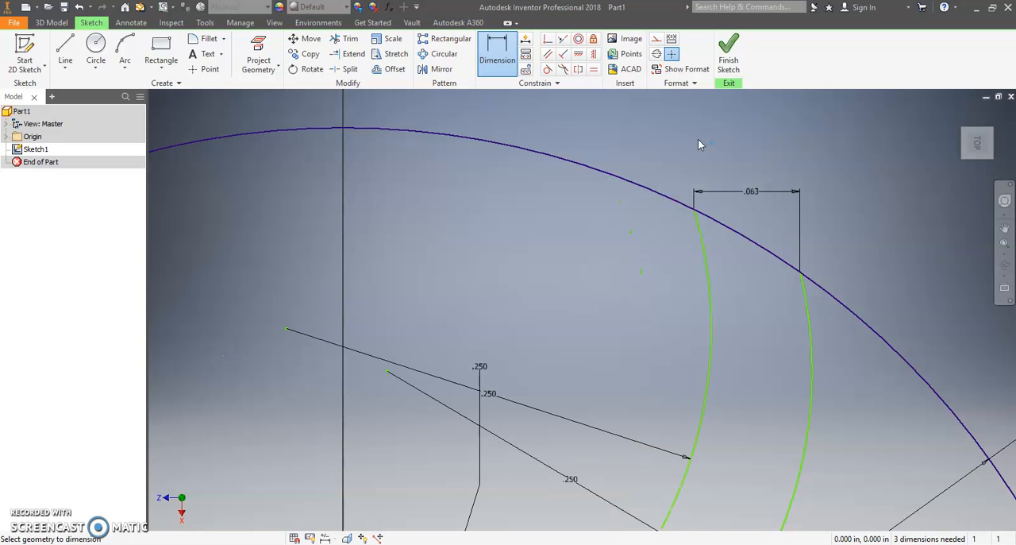
Step: Dimension the horizontal distance between the two arcs' endpoints on the 0.25 in circle and set it to .063 in
scroll(627, 387, down, 3)
scroll(638, 388, up, 6)
middle_drag(645, 436, 686, 288)
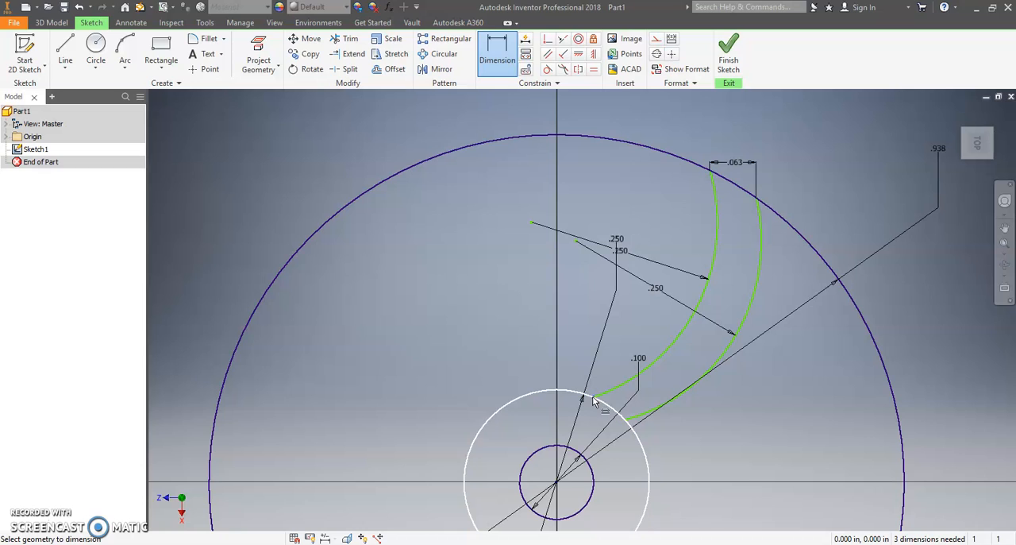
click(625, 419)
click(609, 435)
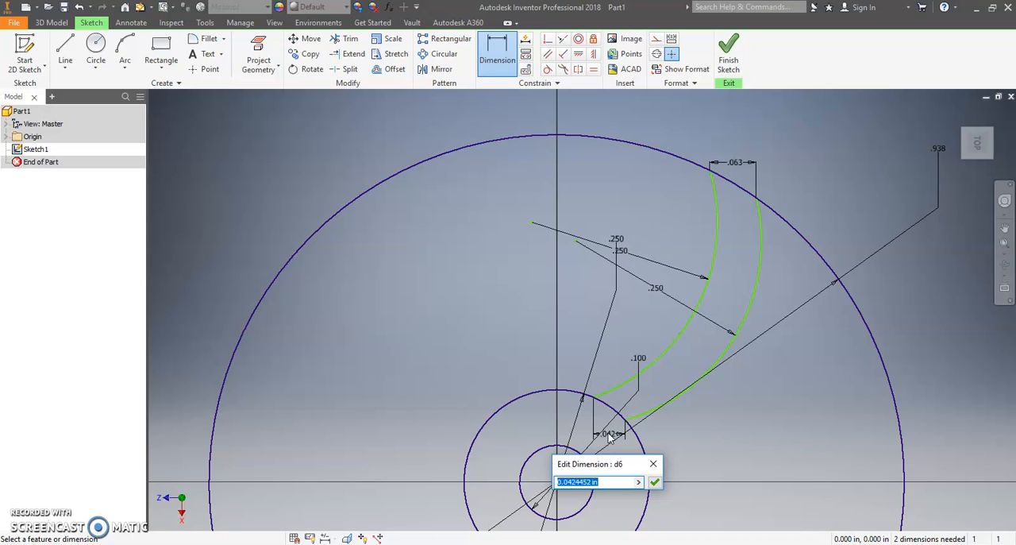
text(.0625)
key(Return)
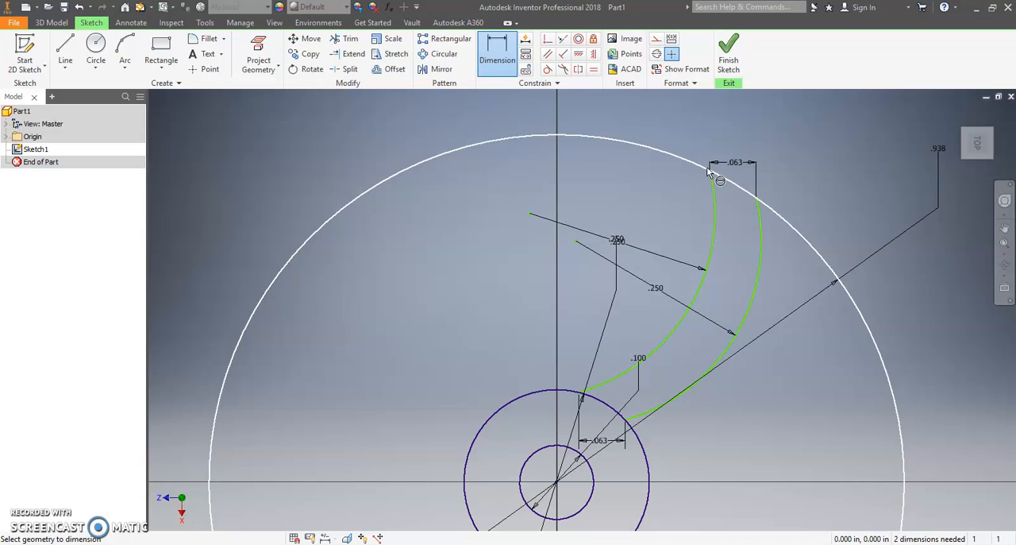
Step: Examine the two arcs' endpoints and their spacing dimensions on the outermost and 0.25 in circles
scroll(761, 202, up, 5)
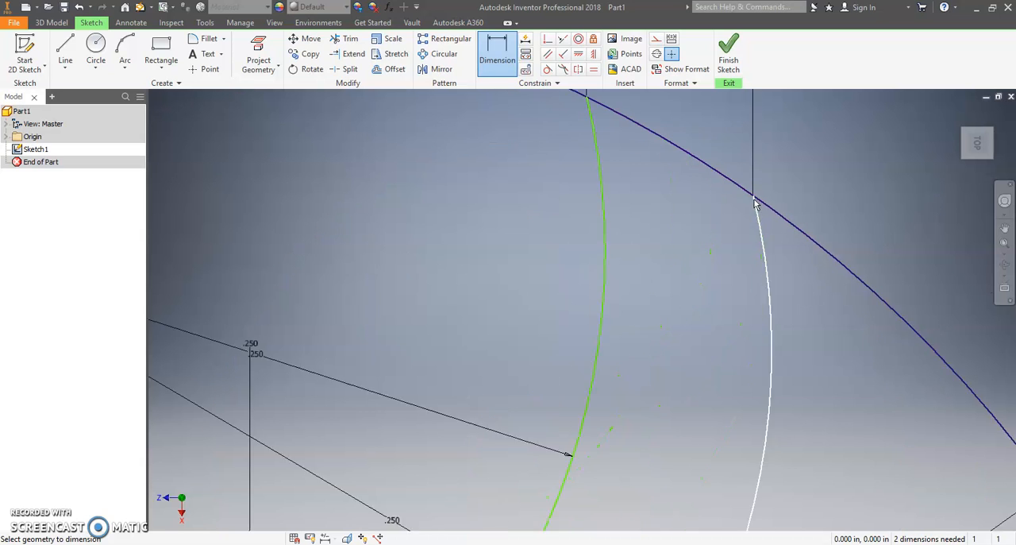
scroll(685, 181, down, 4)
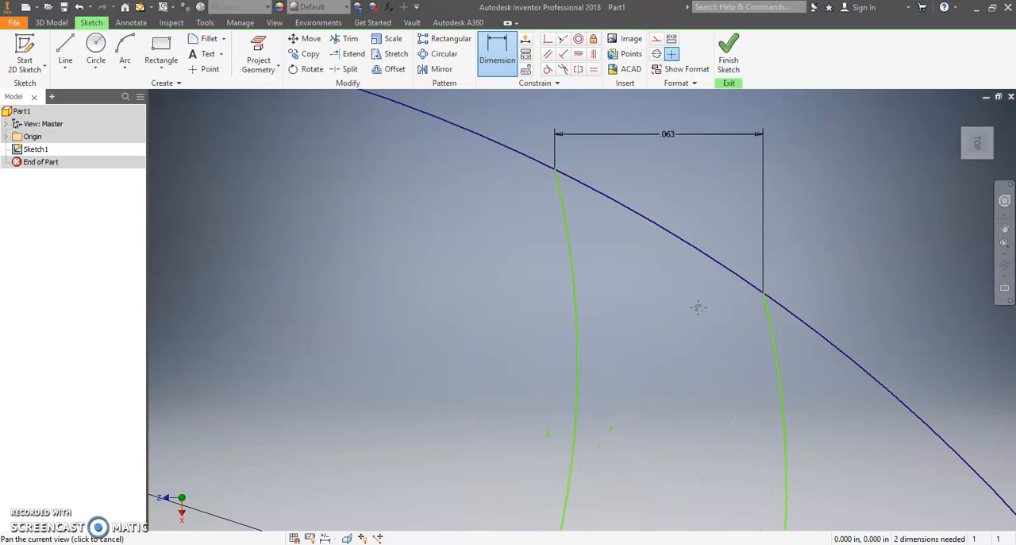
scroll(629, 392, up, 3)
middle_drag(629, 388, 759, 129)
scroll(632, 475, down, 4)
middle_drag(670, 505, 733, 207)
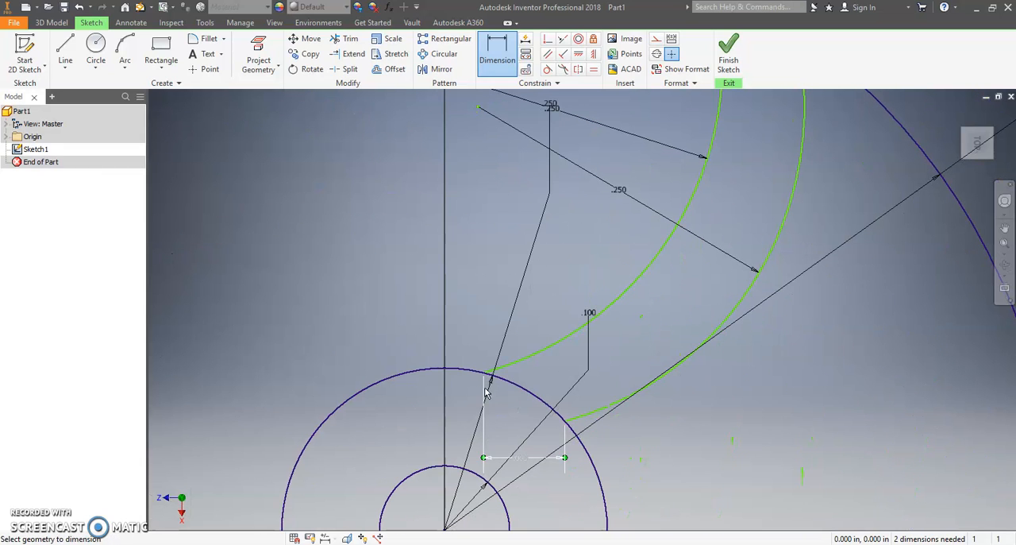
scroll(568, 420, down, 5)
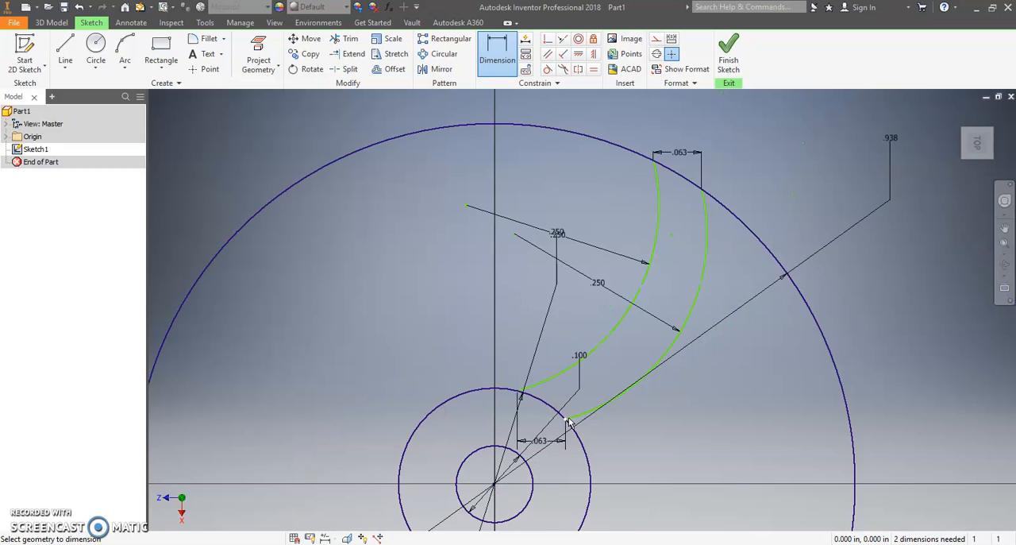
middle_drag(575, 402, 618, 297)
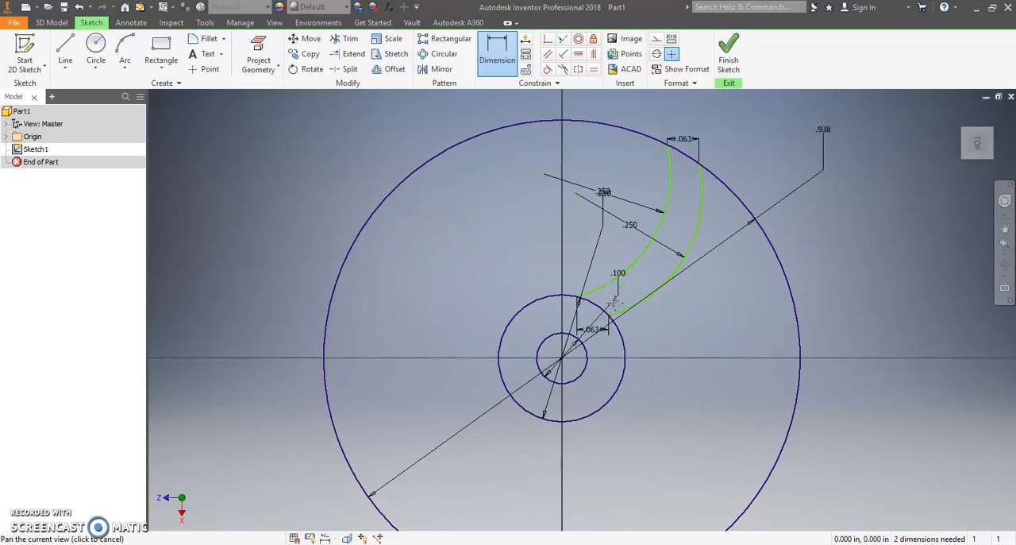
Step: Close the Dimension command and finish the sketch of concentric circles and vane arcs
scroll(616, 299, down, 3)
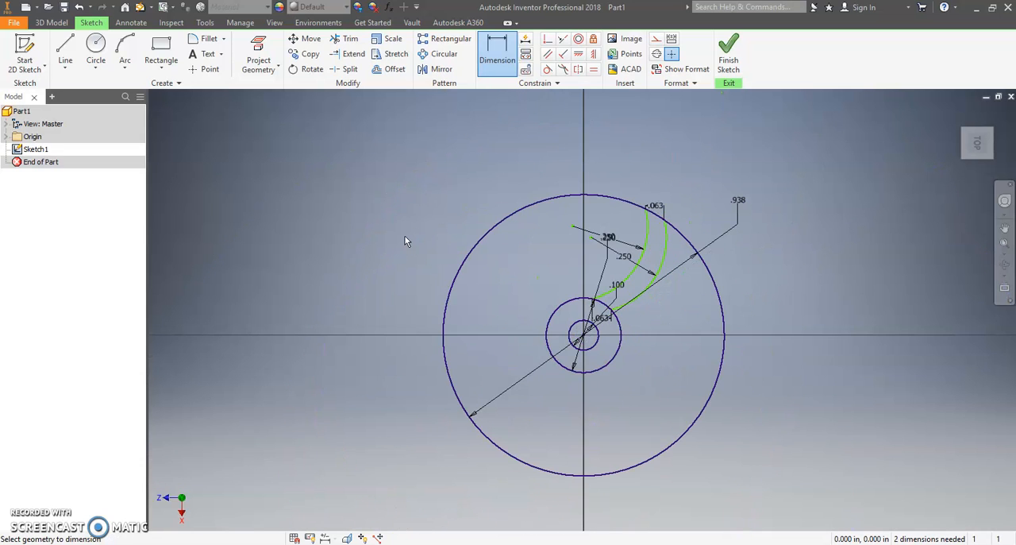
right_click(358, 180)
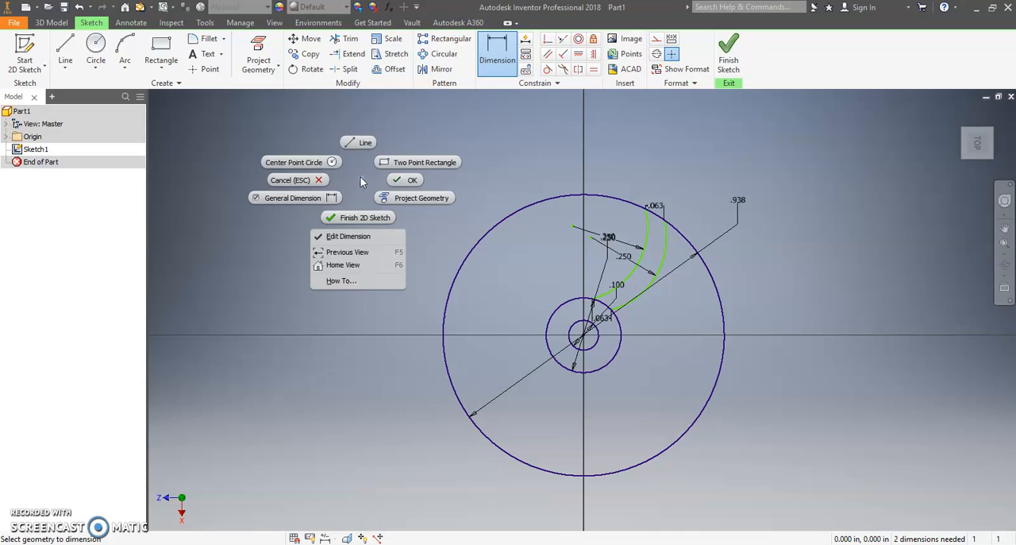
click(401, 176)
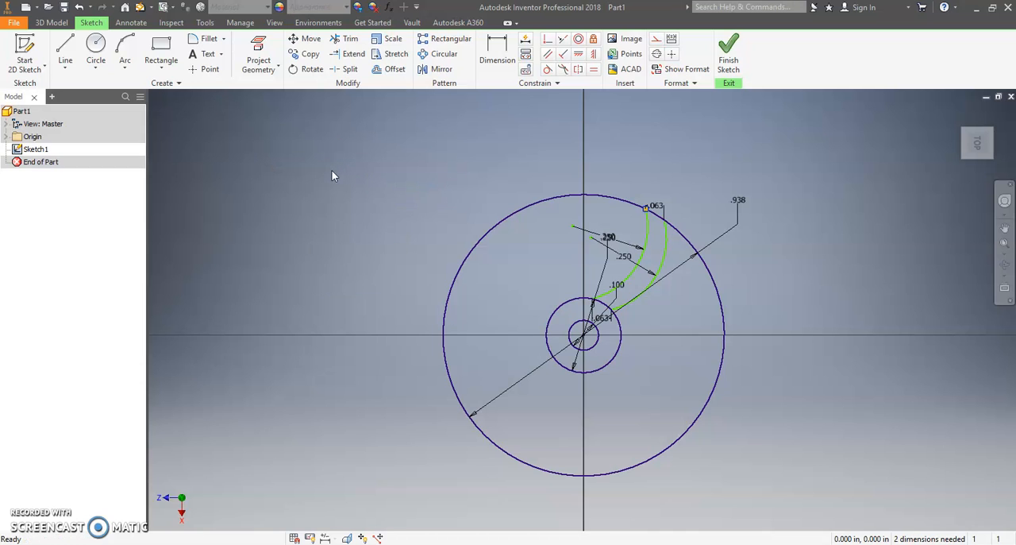
right_click(333, 171)
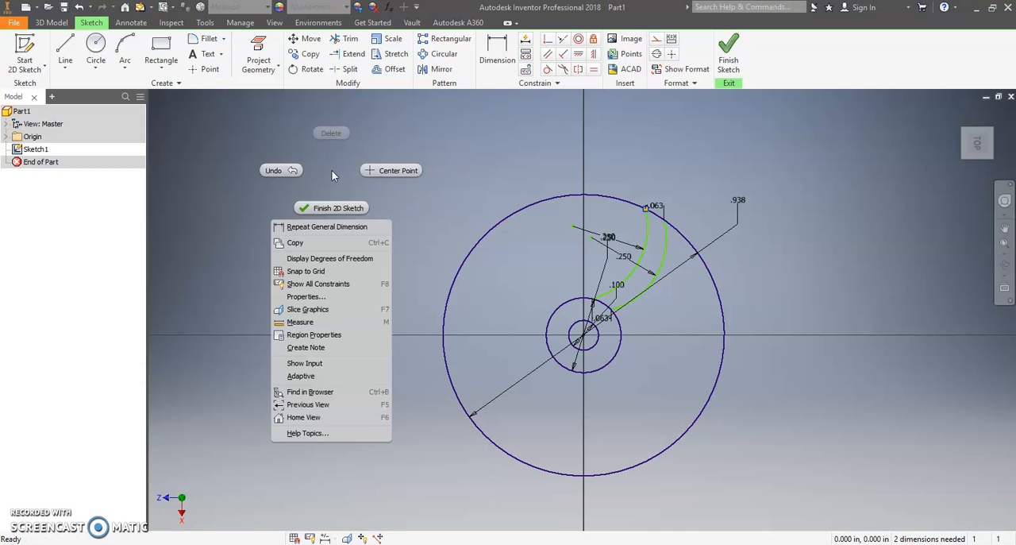
click(355, 208)
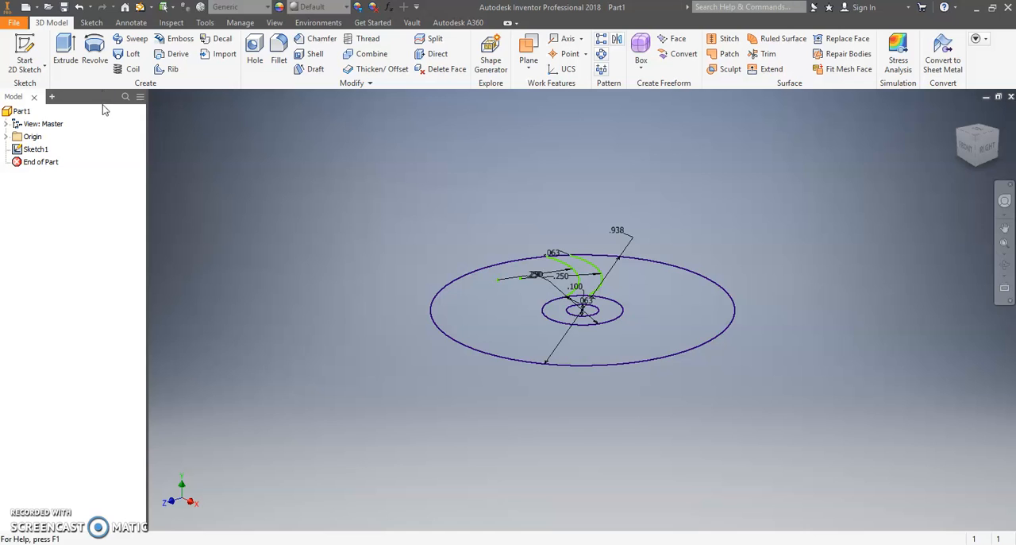
Step: Extrude the curved vane profile together with the ring between the two inner circles to a distance of 3/8 in
click(66, 54)
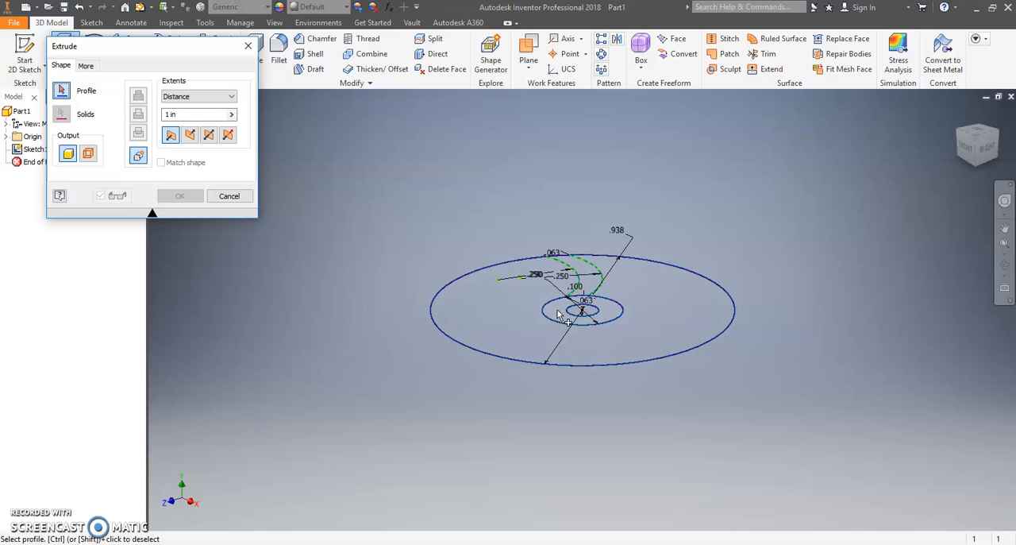
click(579, 271)
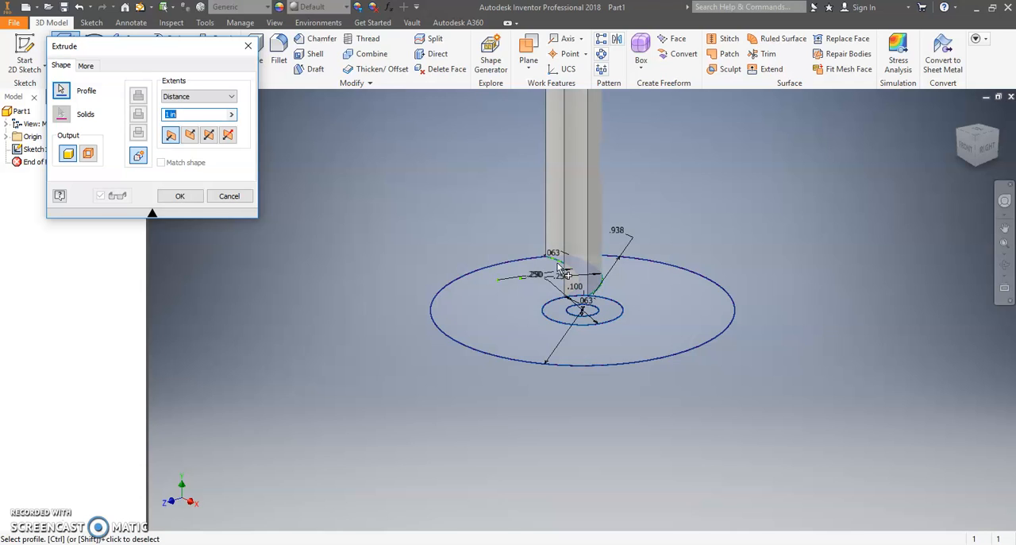
click(560, 318)
scroll(561, 317, down, 2)
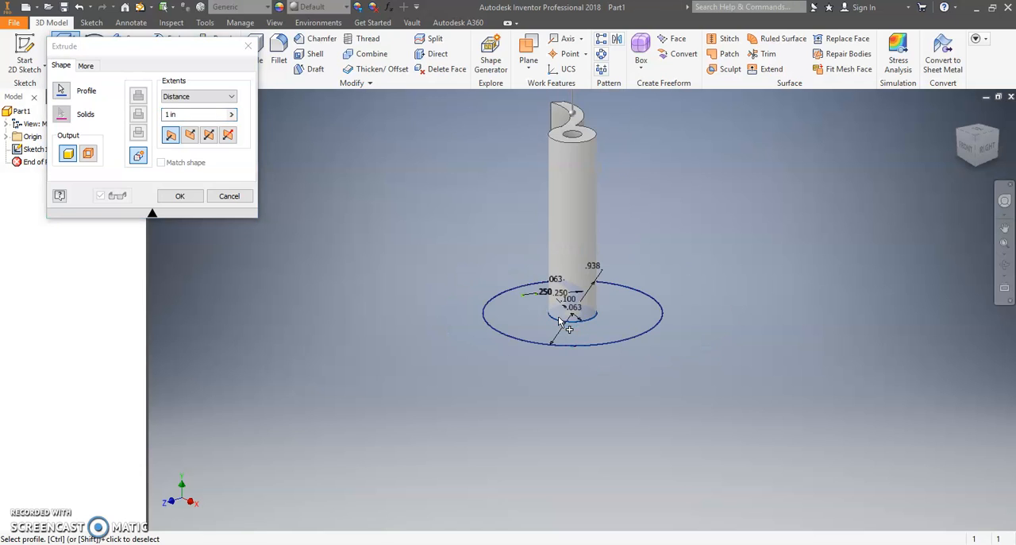
middle_drag(563, 312, 564, 363)
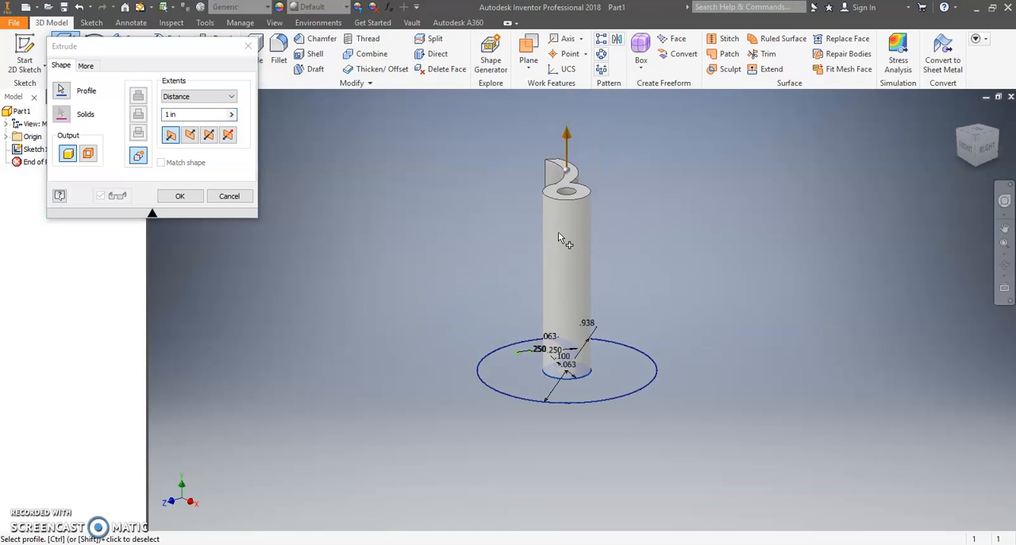
click(193, 114)
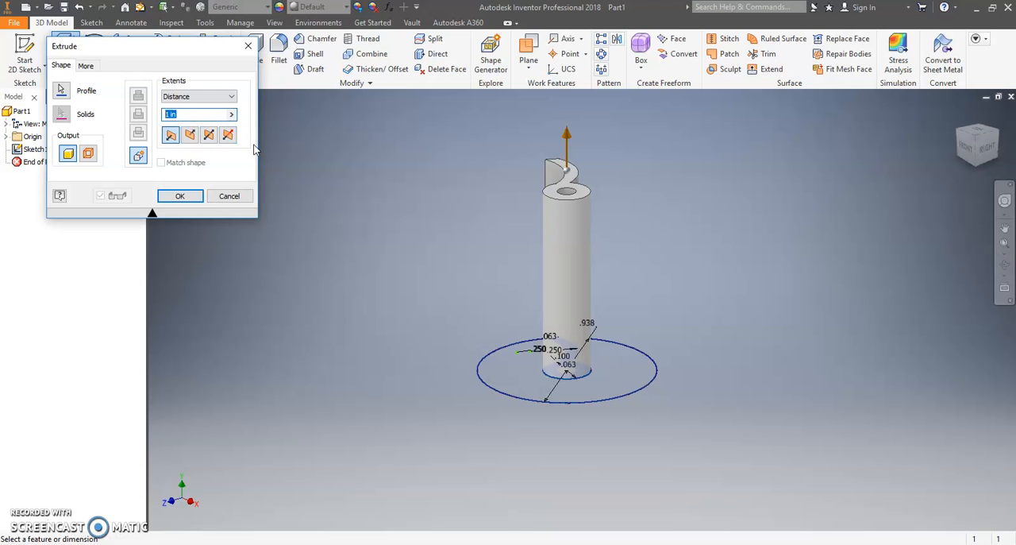
text(3/8)
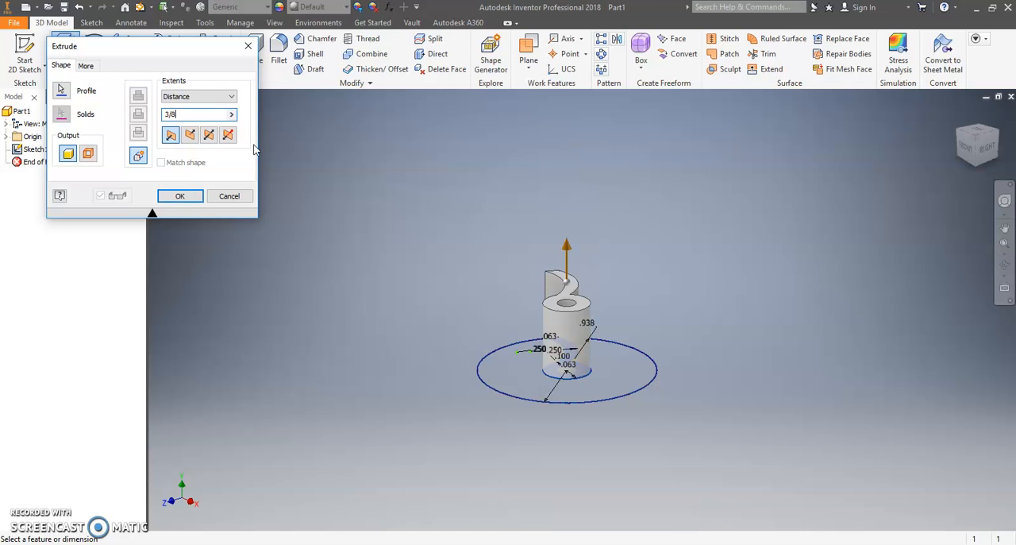
click(190, 196)
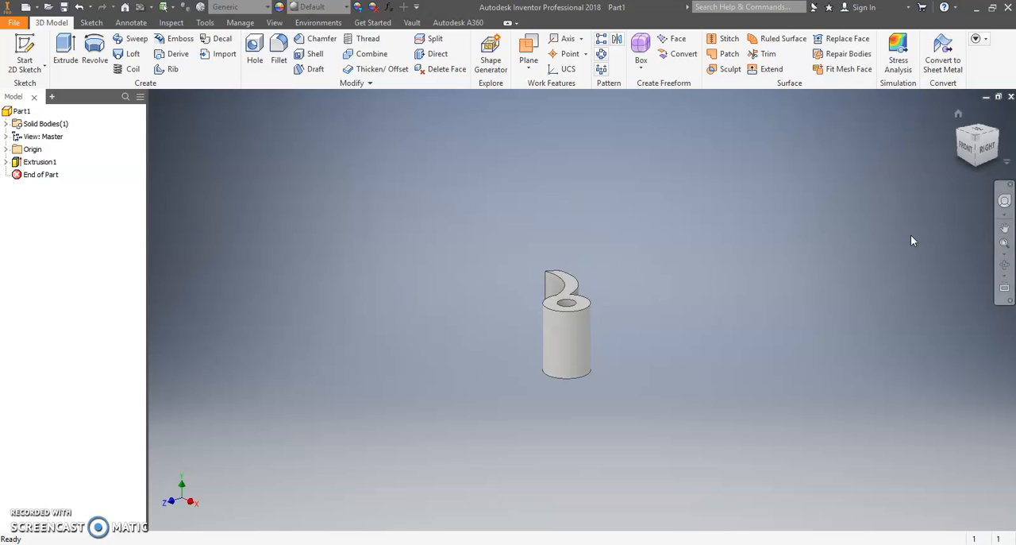
Step: Examine the extruded hub and its single curved vane from several directions
click(1004, 264)
drag(550, 275, 642, 390)
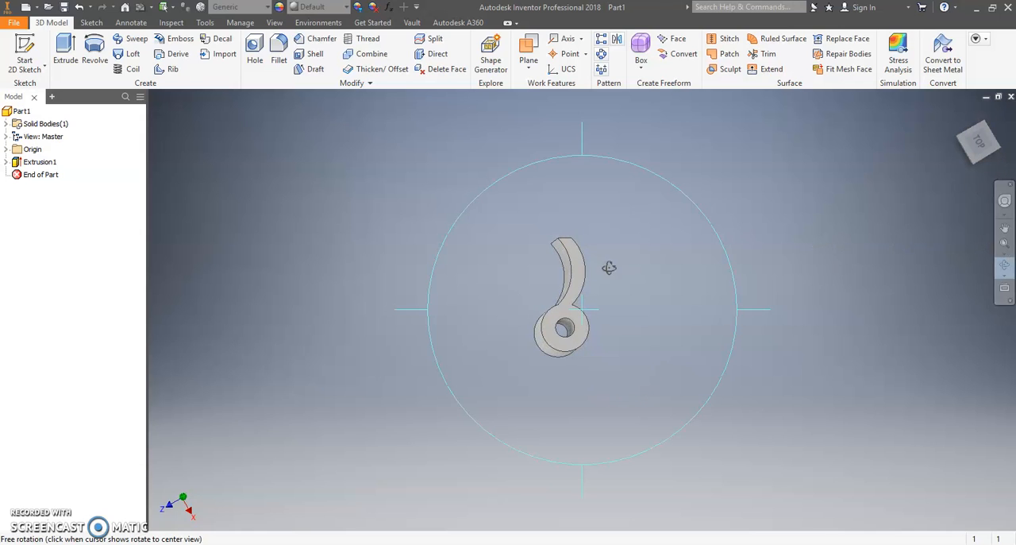
click(1005, 268)
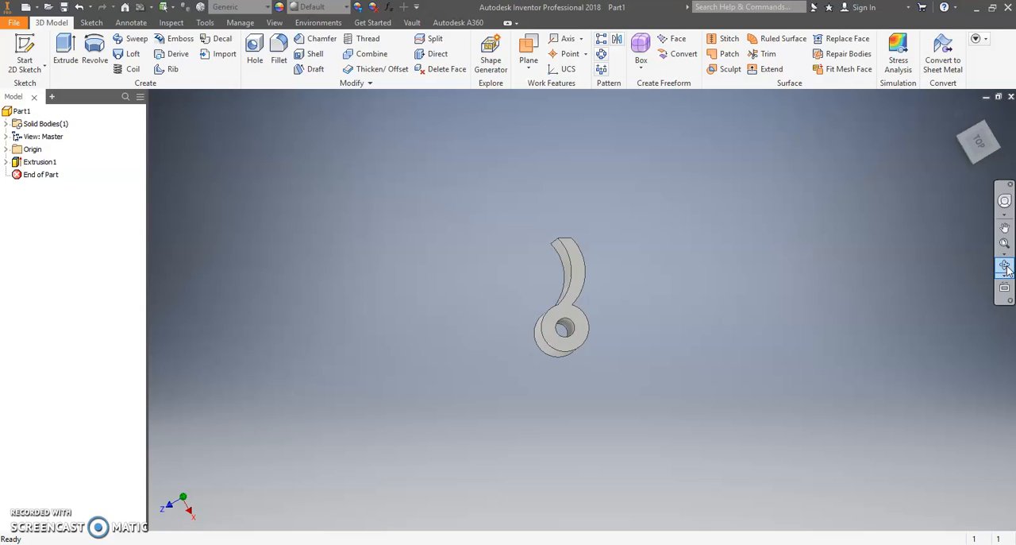
click(1005, 268)
drag(599, 294, 592, 349)
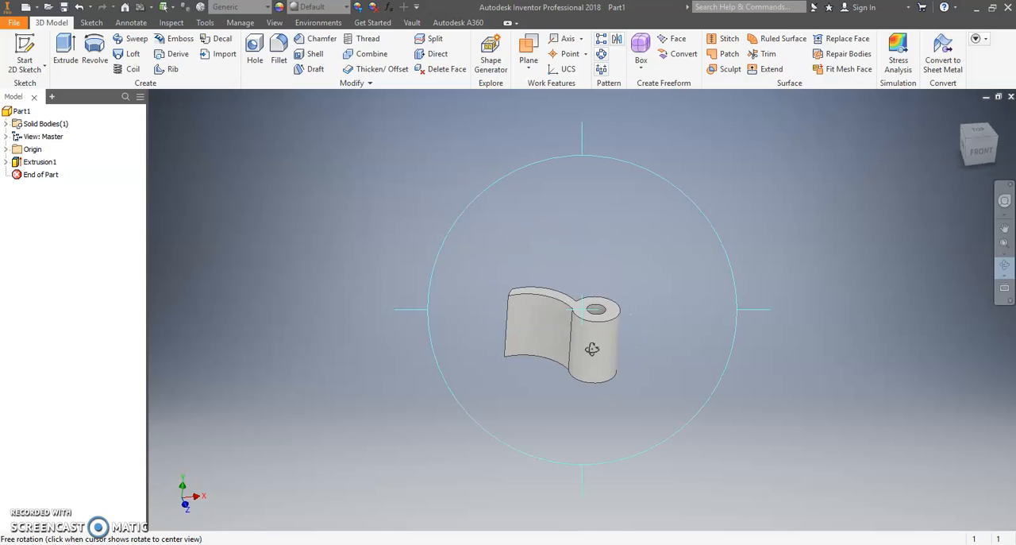
key(Escape)
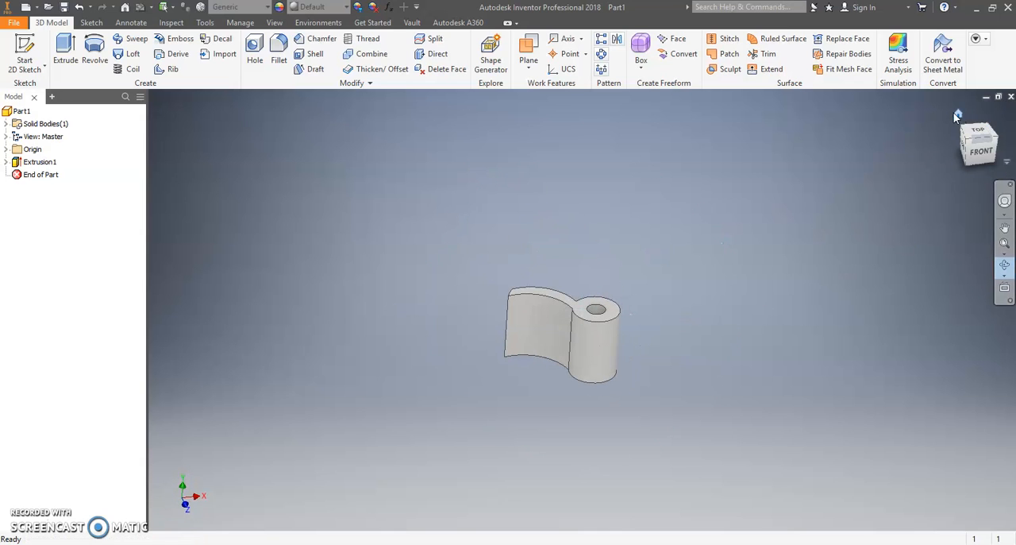
click(955, 113)
key(F4)
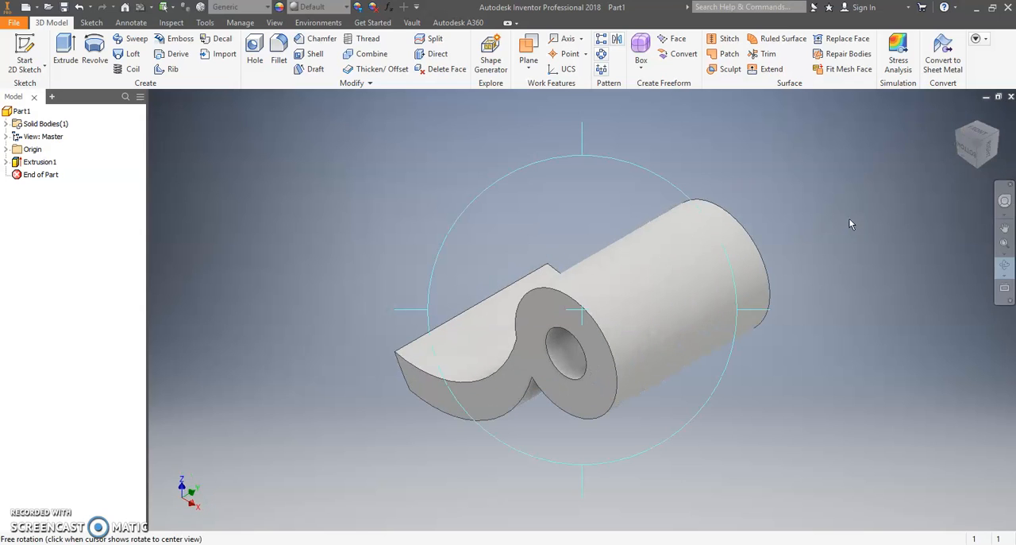
drag(638, 246, 613, 331)
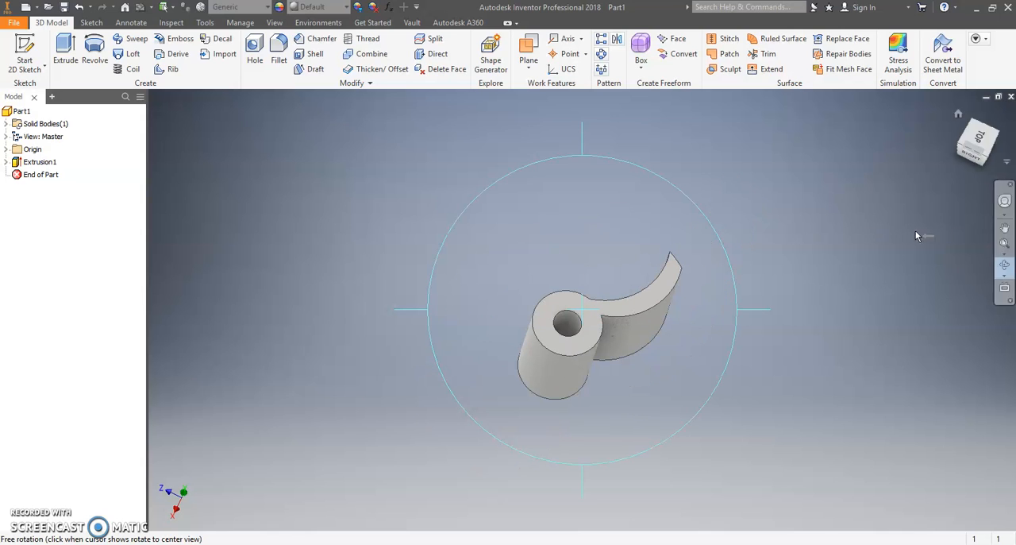
right_click(710, 177)
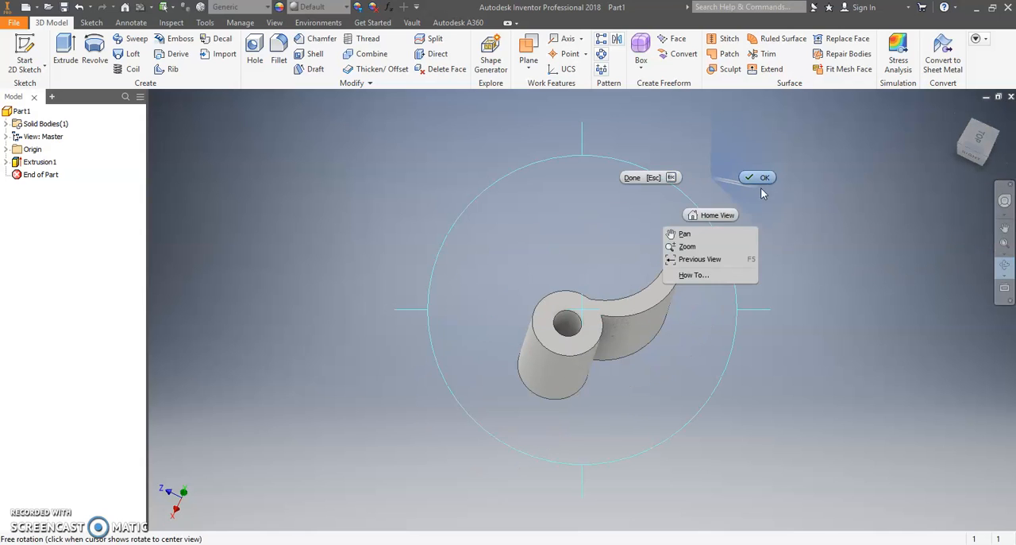
click(761, 182)
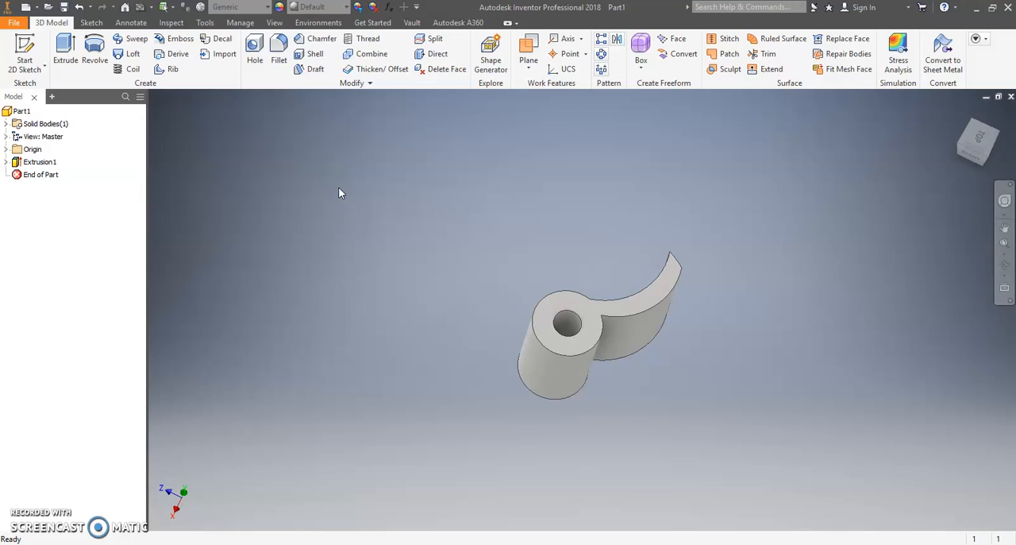
Step: Set up a circular pattern of the hub-and-vane extrusion with the hub's central axis as rotation axis
click(601, 56)
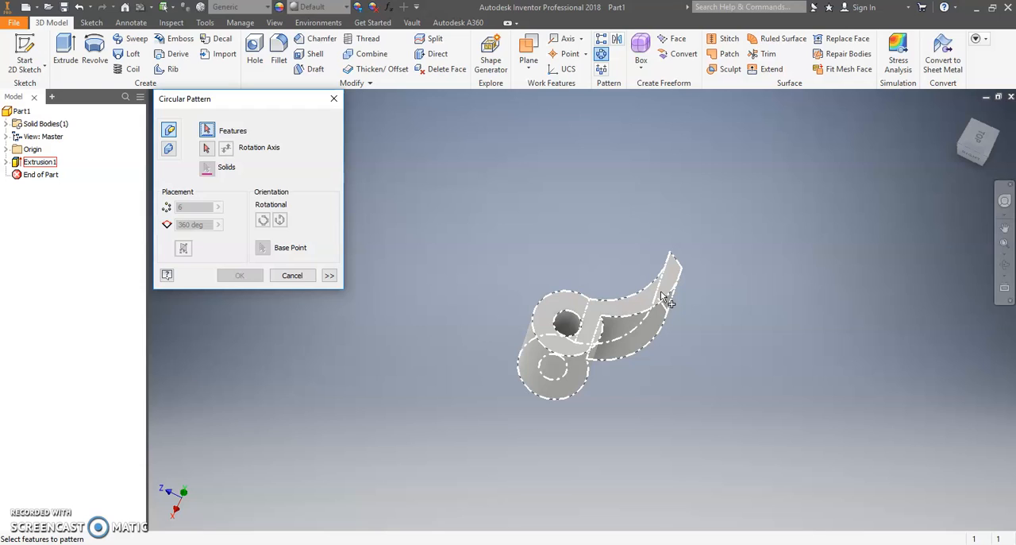
click(591, 314)
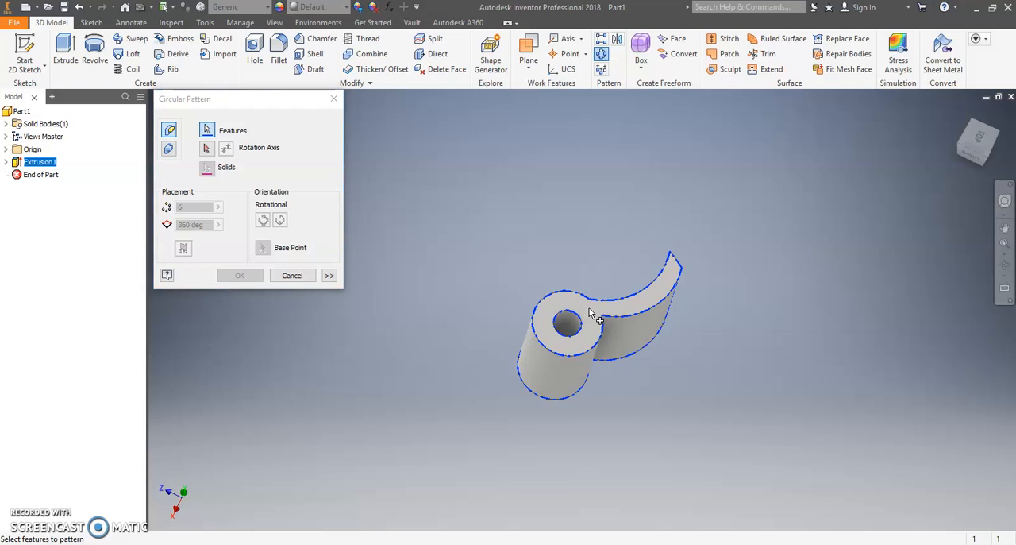
click(207, 150)
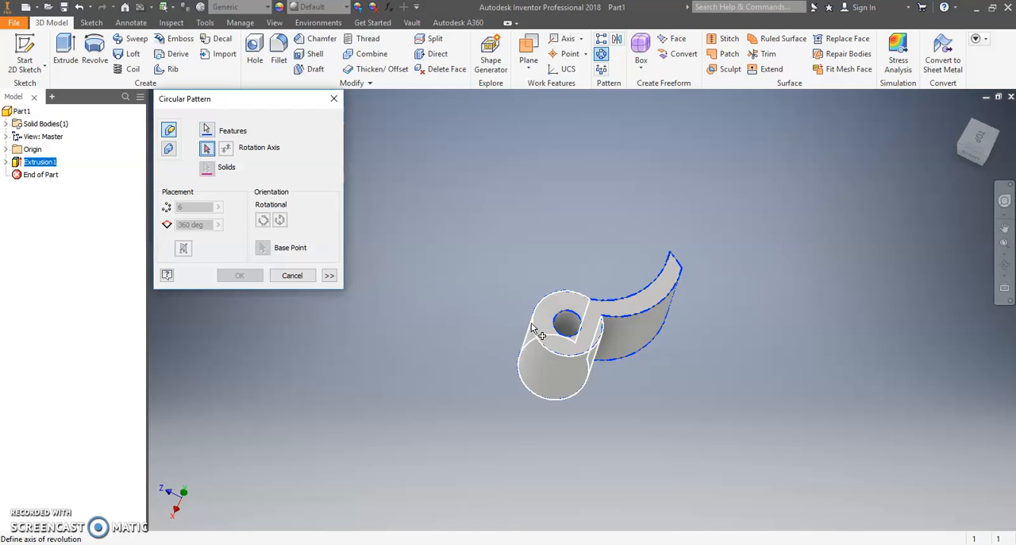
click(560, 335)
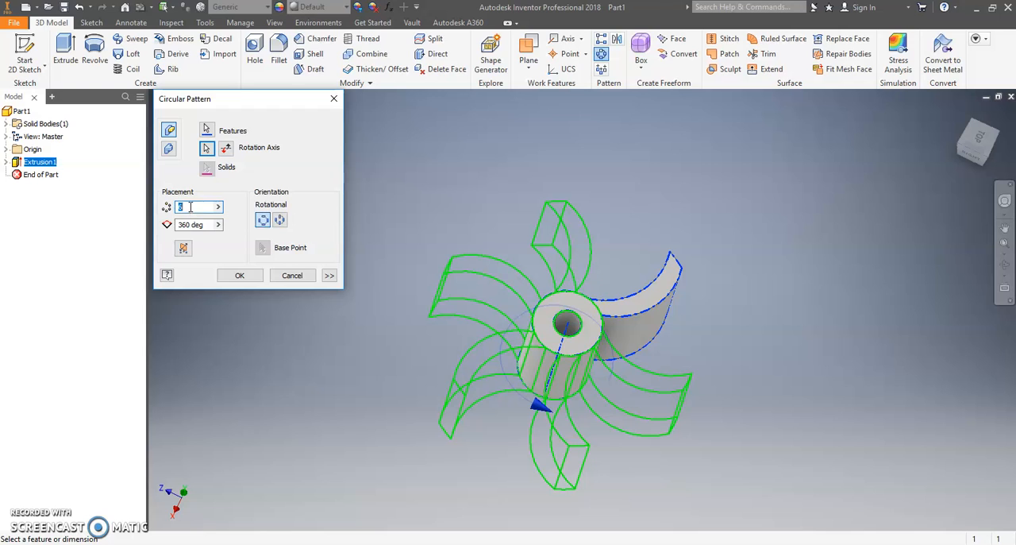
Step: Try occurrence counts of 3, 5, 8 and 12 in the circular pattern preview
key(BackSpace)
text(3)
key(BackSpace)
text(5)
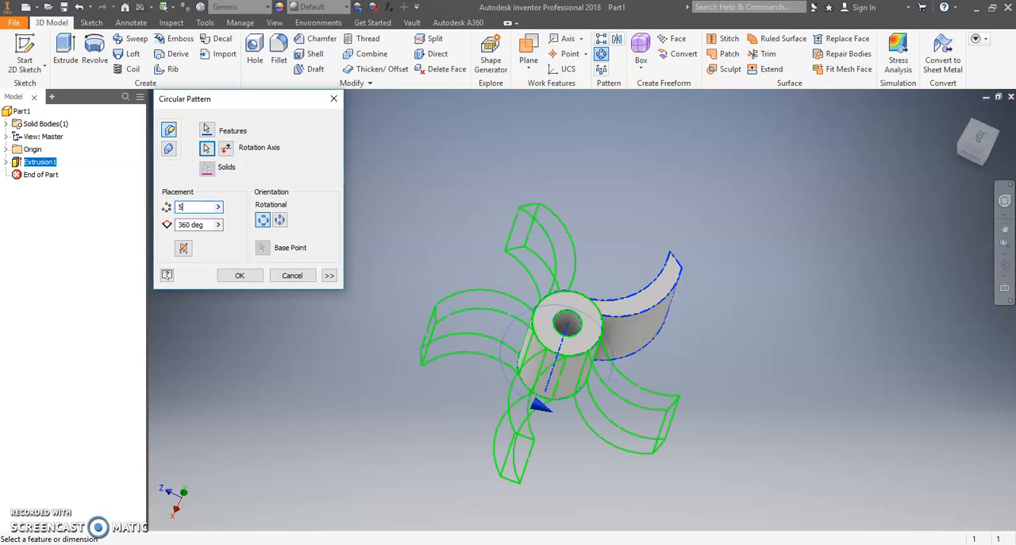
key(BackSpace)
text(8)
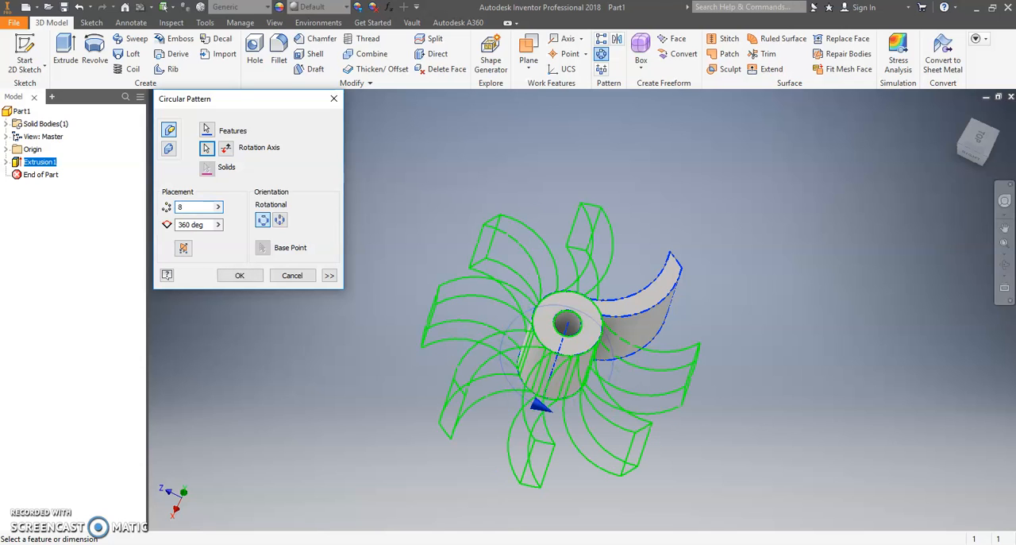
key(BackSpace)
text(12)
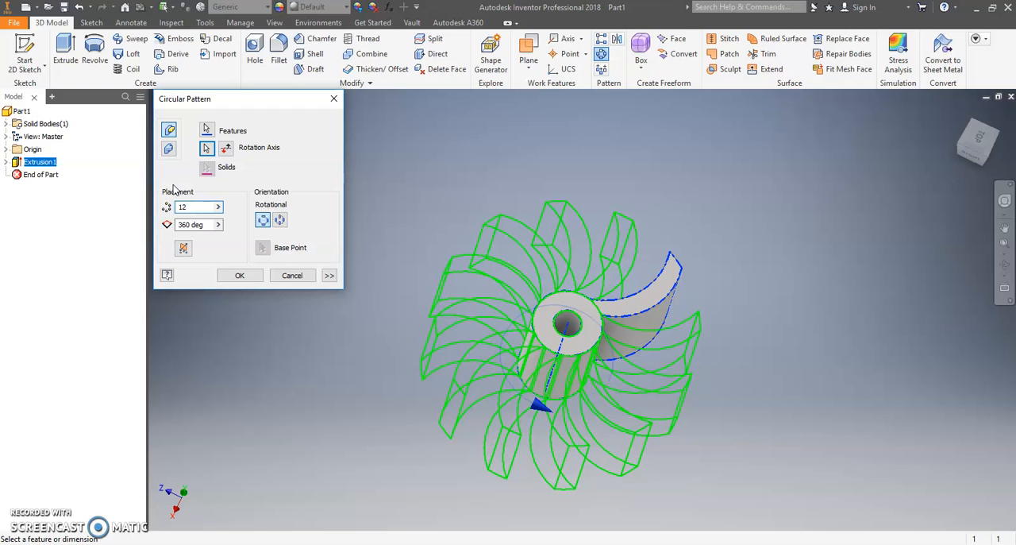
Step: Set the circular pattern to 6 occurrences over 360 degrees and create it
key(BackSpace)
text(6)
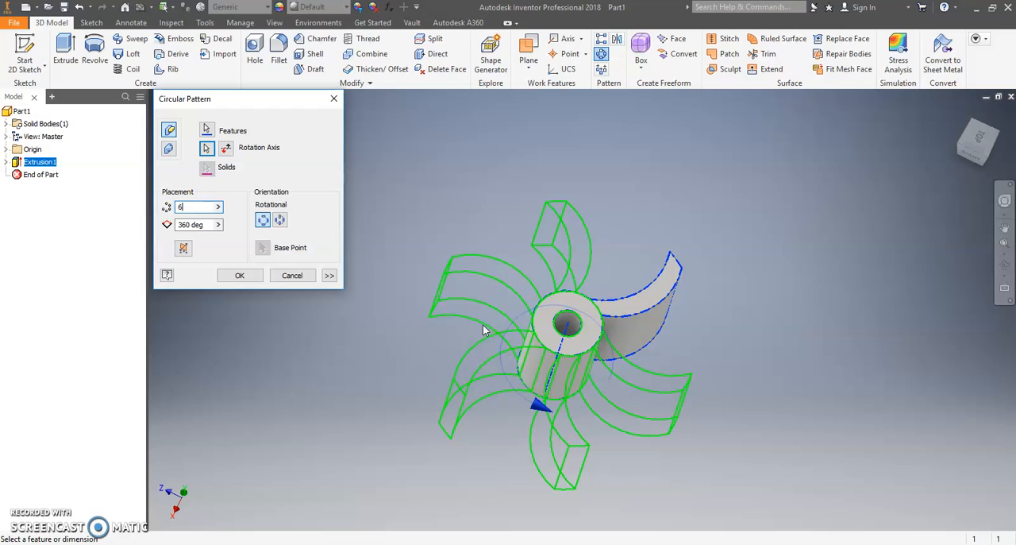
click(241, 276)
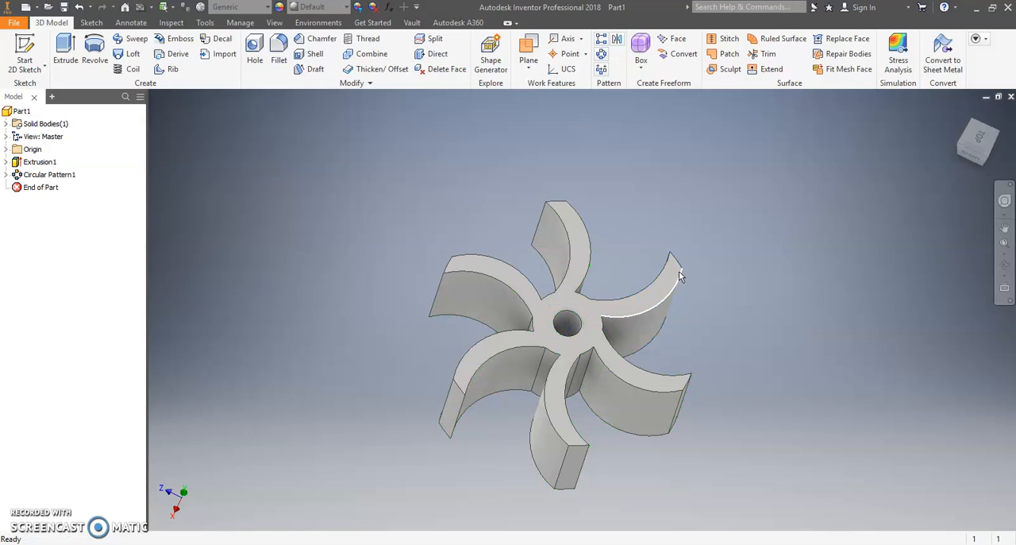
Step: Start a new 2D sketch on the flat top face of the six-vane impeller
click(1005, 267)
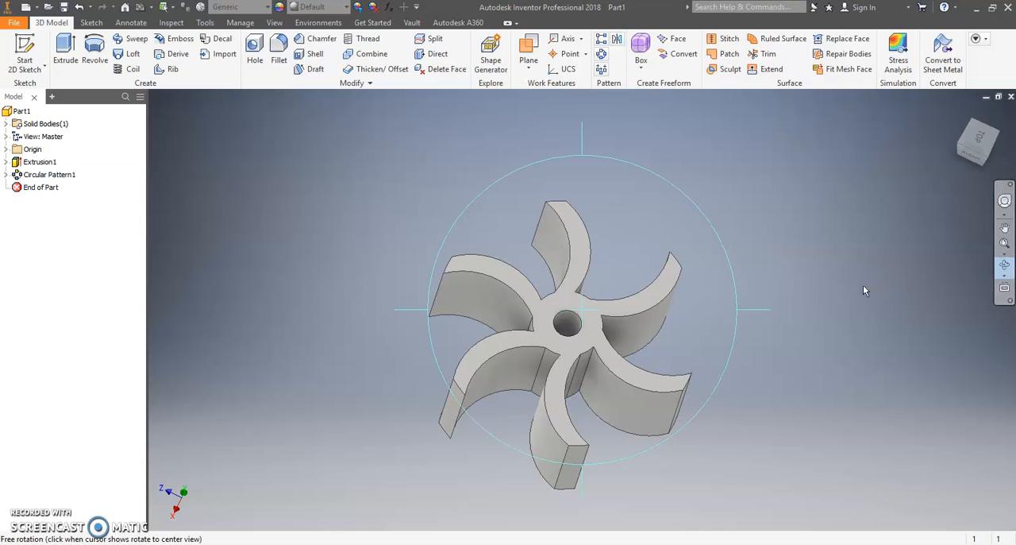
drag(692, 328, 489, 246)
drag(442, 205, 519, 304)
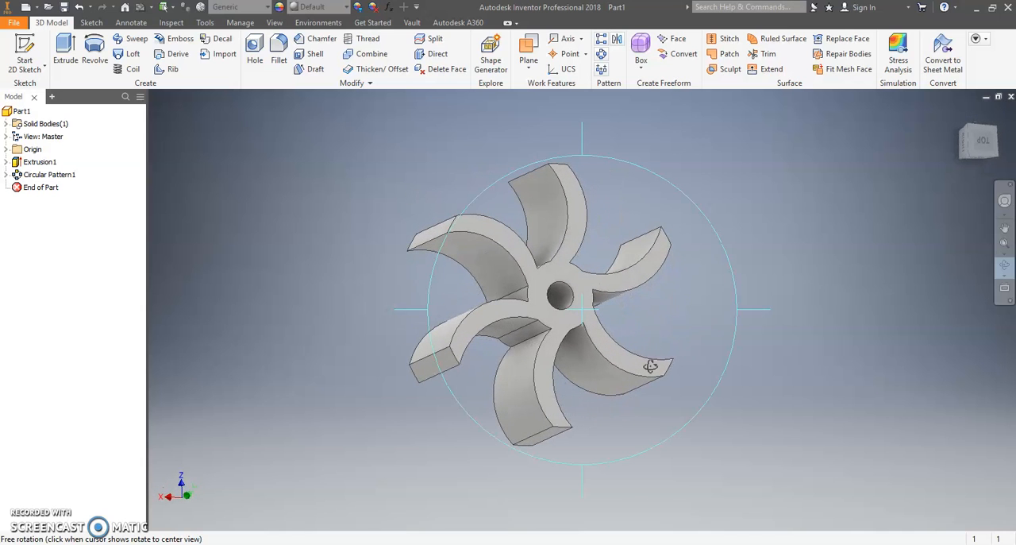
click(1004, 266)
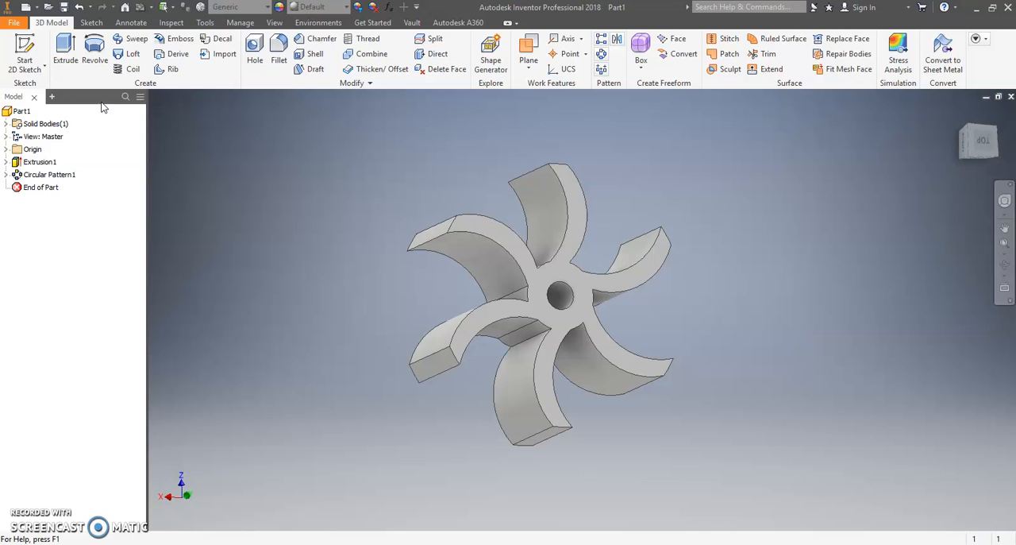
click(25, 50)
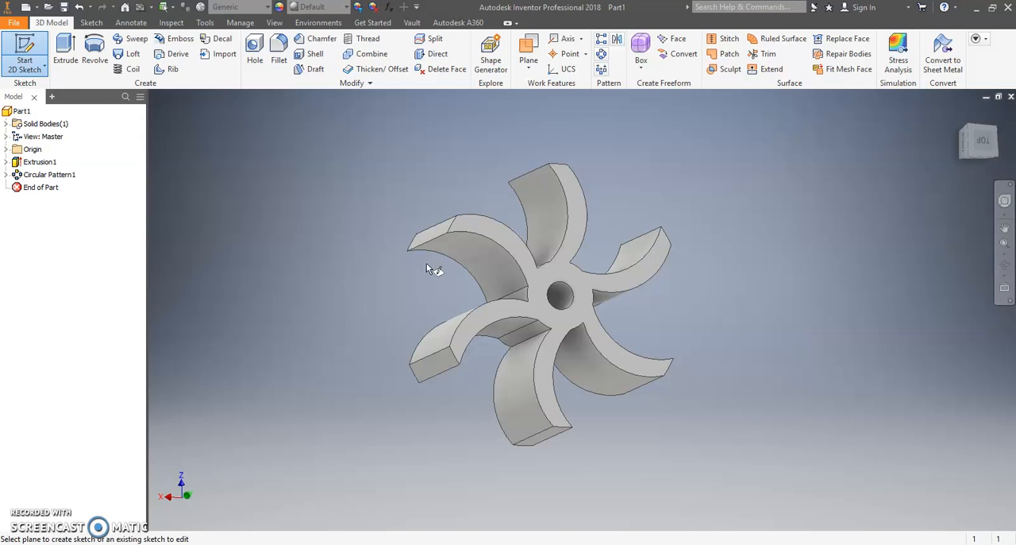
click(579, 325)
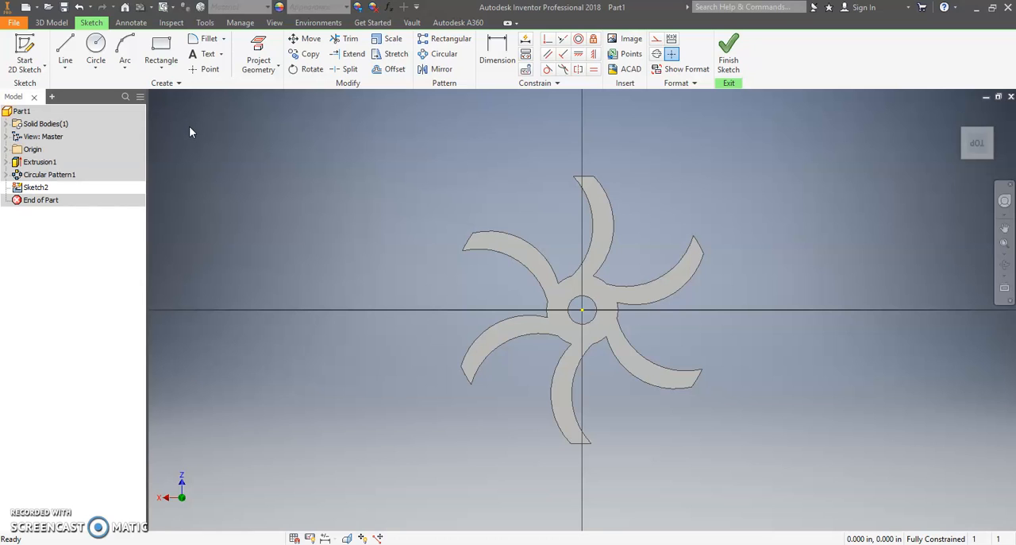
Step: Sketch a circle centred on the origin that coincides with the hub's outer edge, about 0.25 in across
click(95, 52)
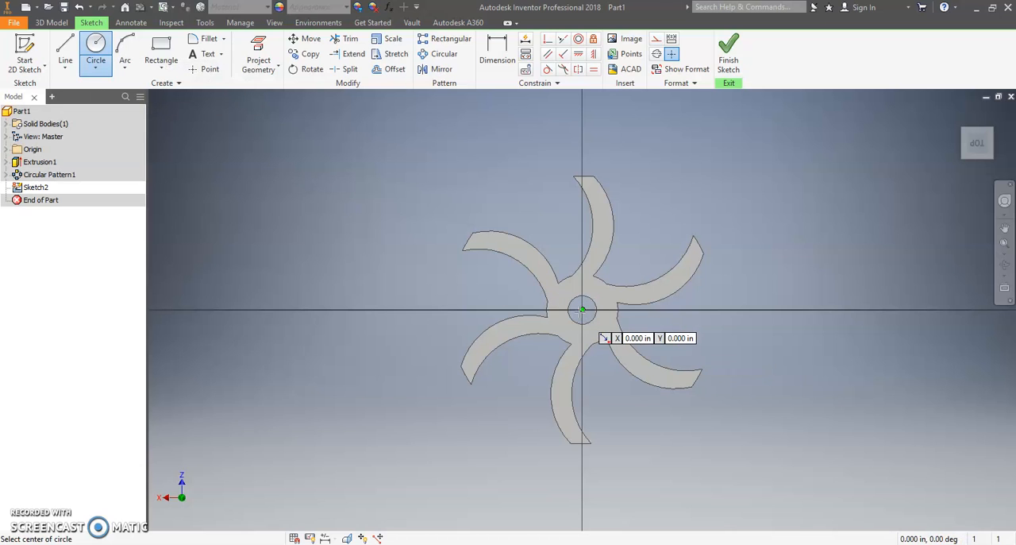
click(582, 309)
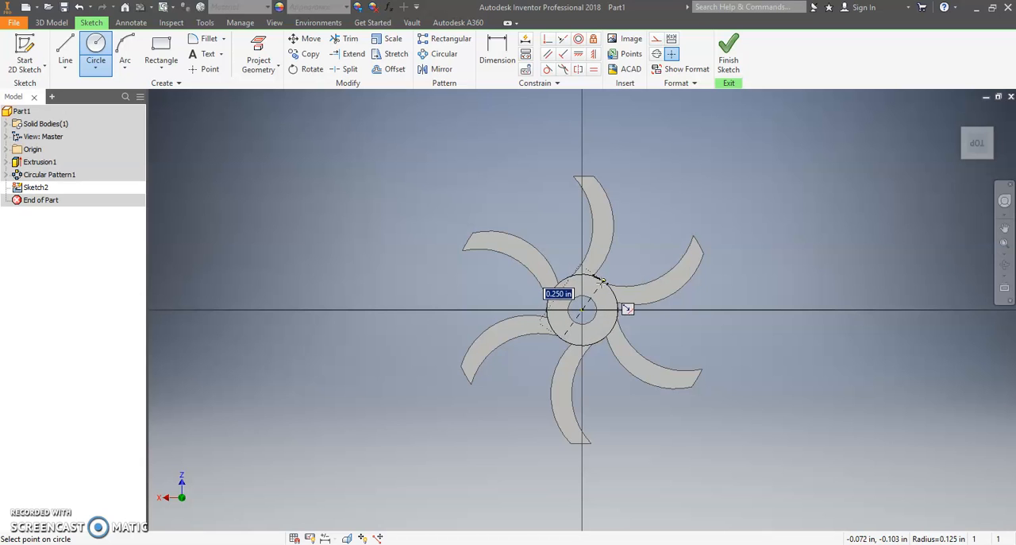
scroll(603, 282, down, 5)
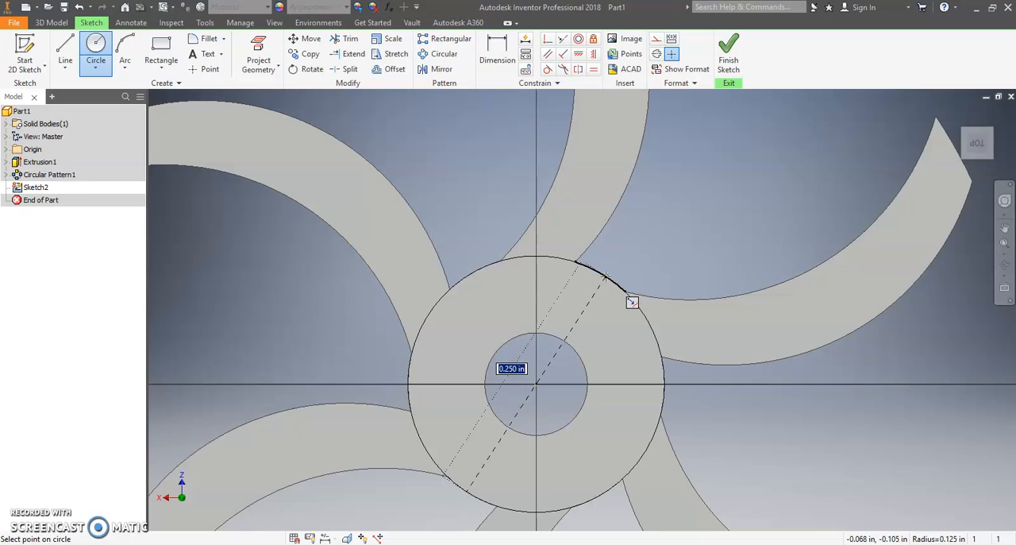
click(605, 276)
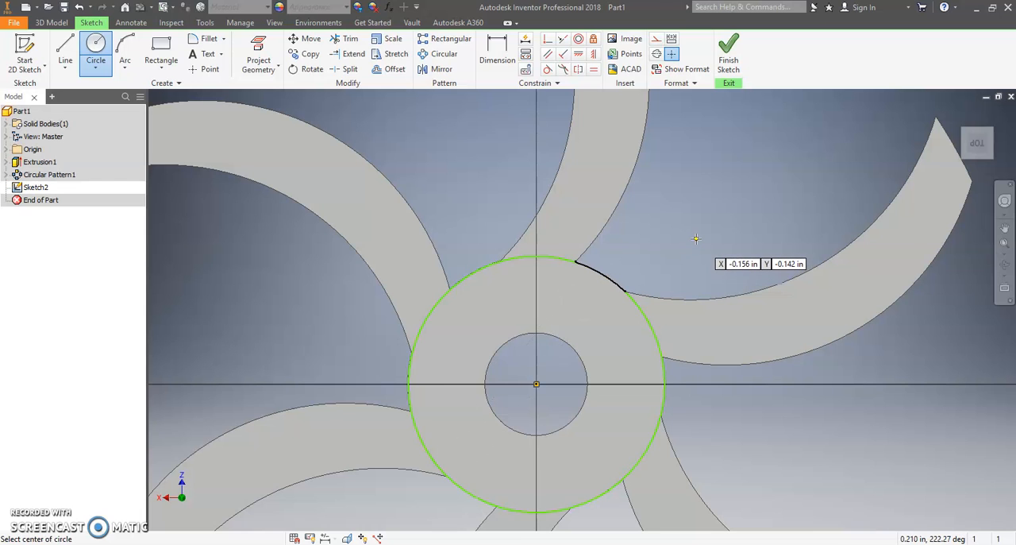
right_click(697, 238)
click(738, 239)
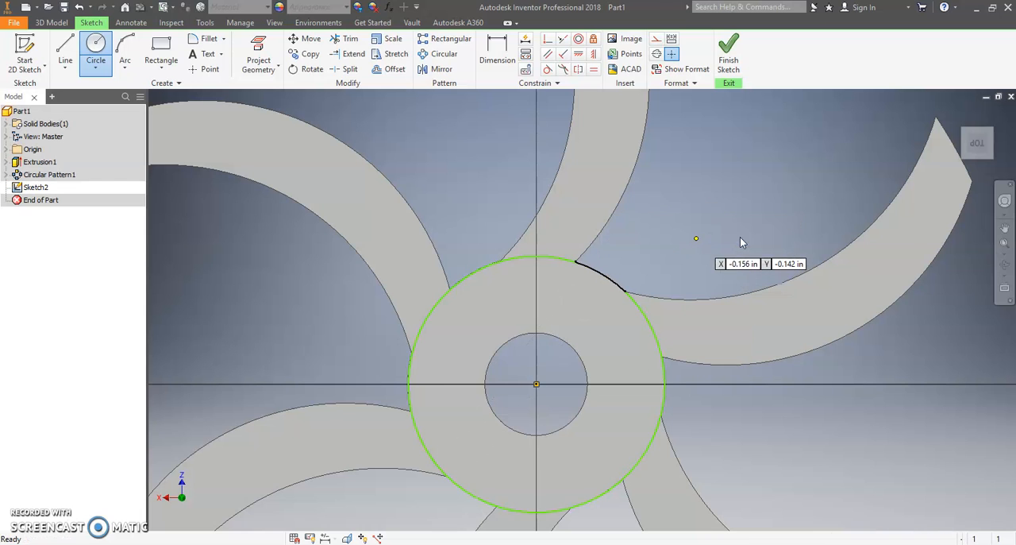
Step: Dimension the circle's diameter at 0.250 in and finish the sketch
click(514, 64)
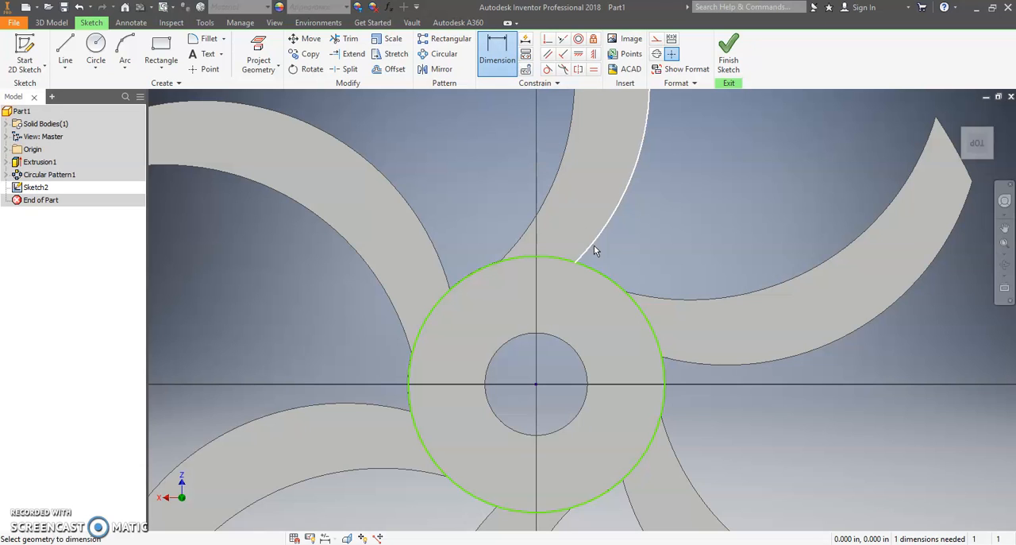
click(610, 280)
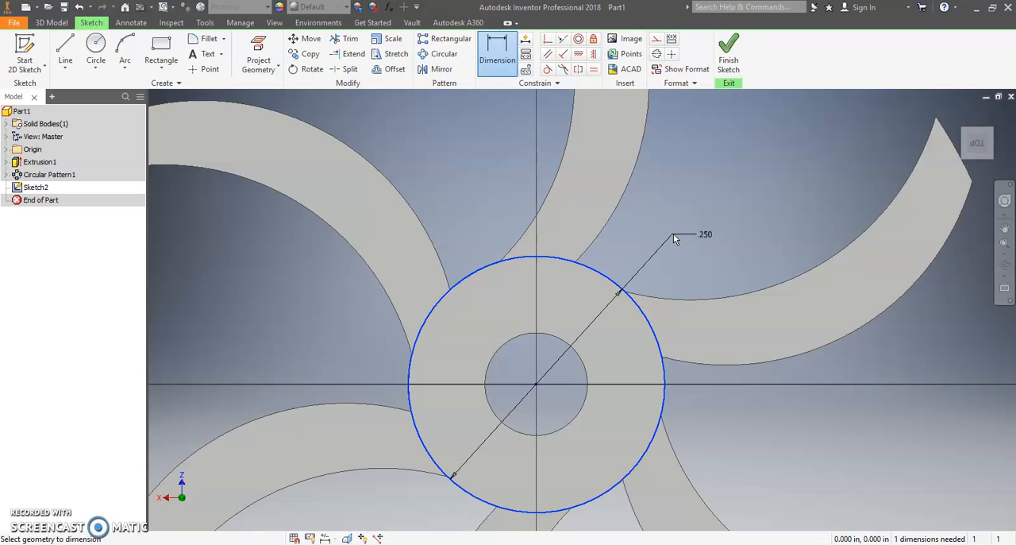
click(688, 220)
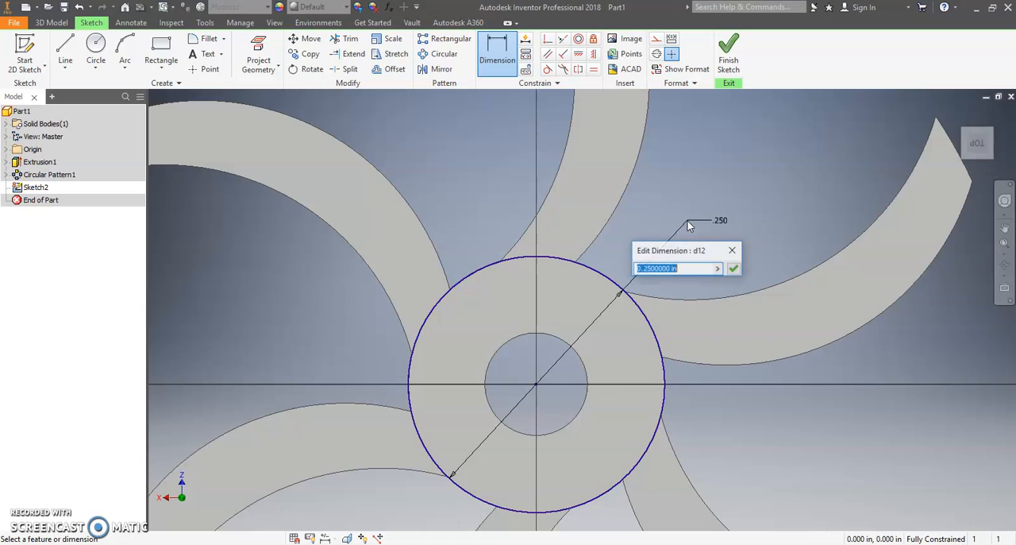
click(734, 270)
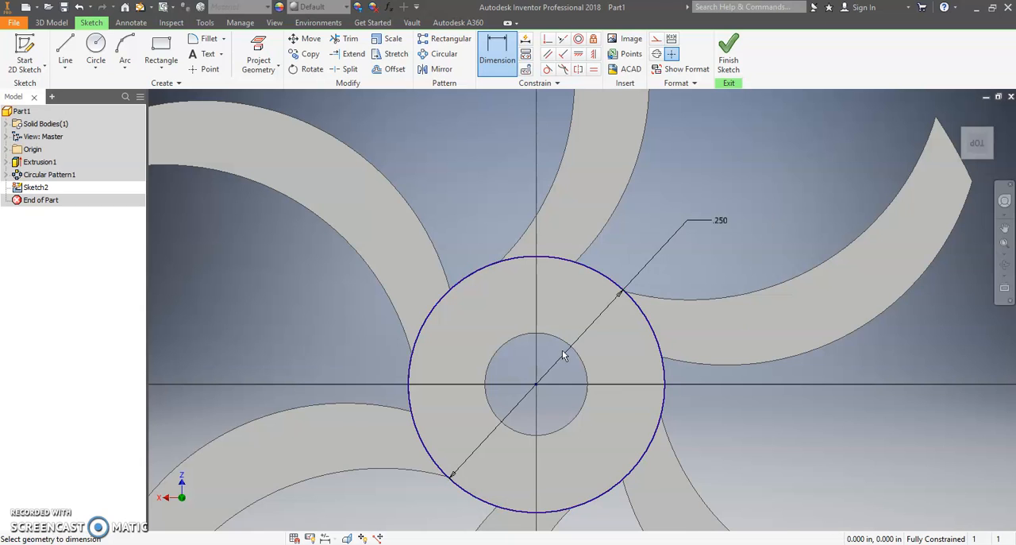
scroll(562, 349, down, 5)
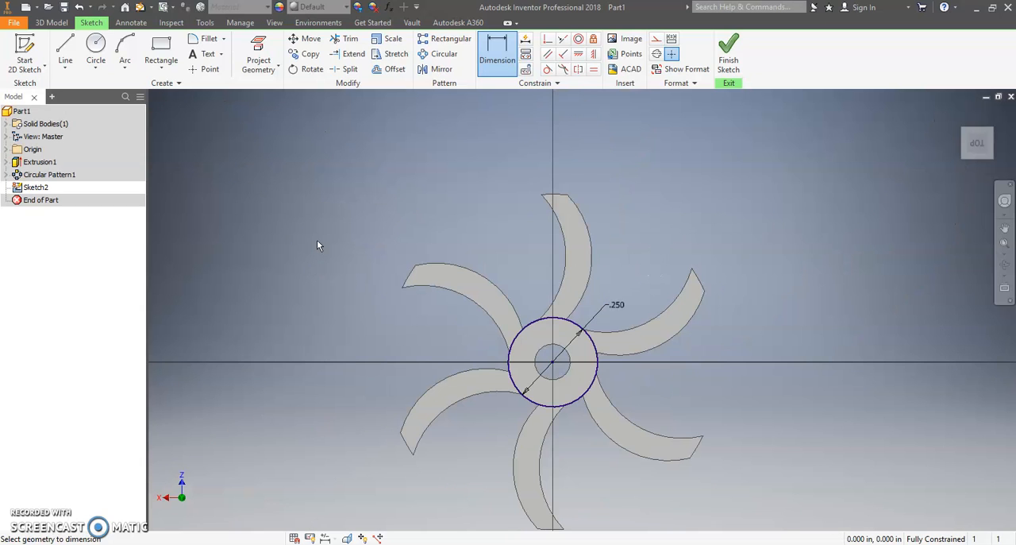
right_click(349, 229)
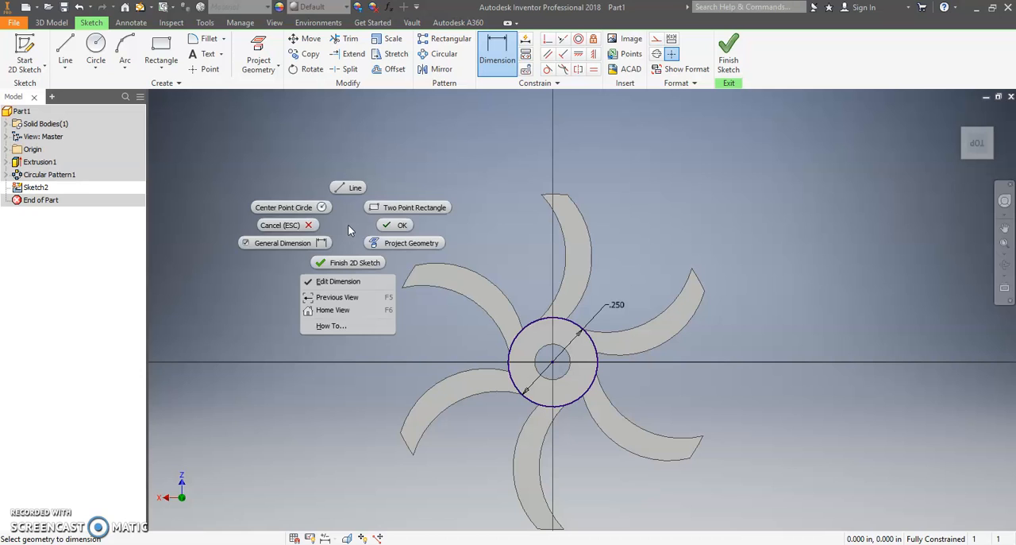
click(389, 227)
right_click(295, 239)
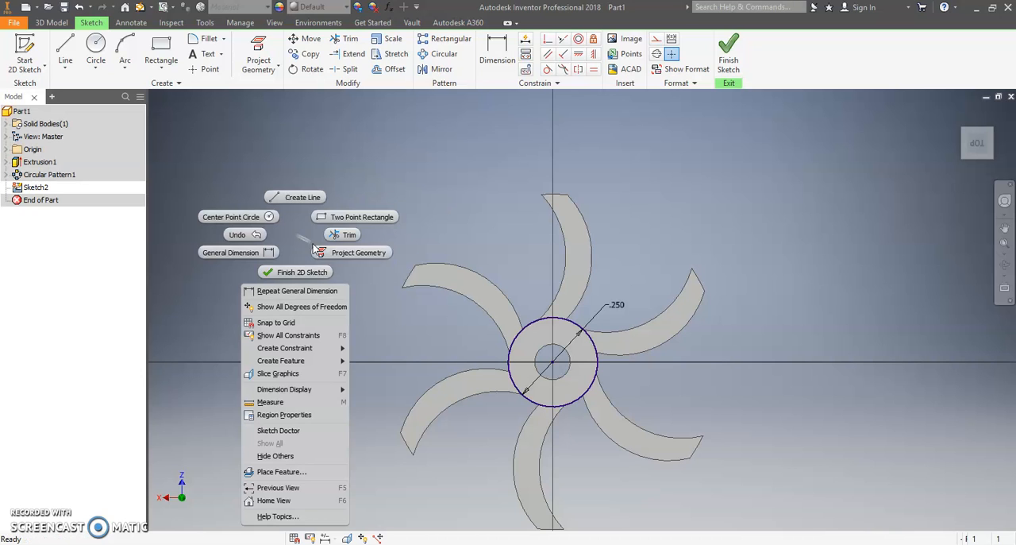
click(298, 269)
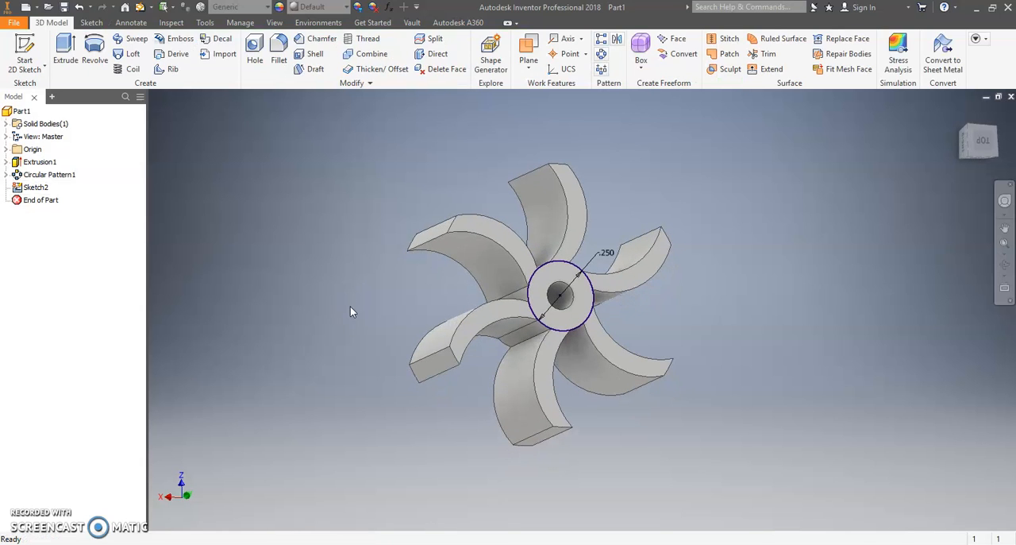
Step: Extrude the hub circle as a cut 0.125 in deep into the impeller
click(70, 44)
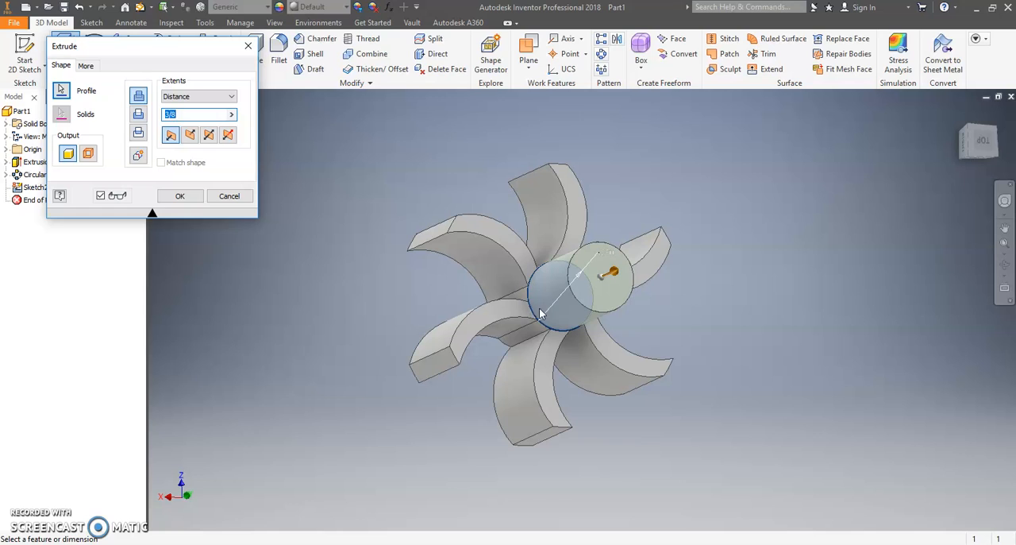
click(140, 118)
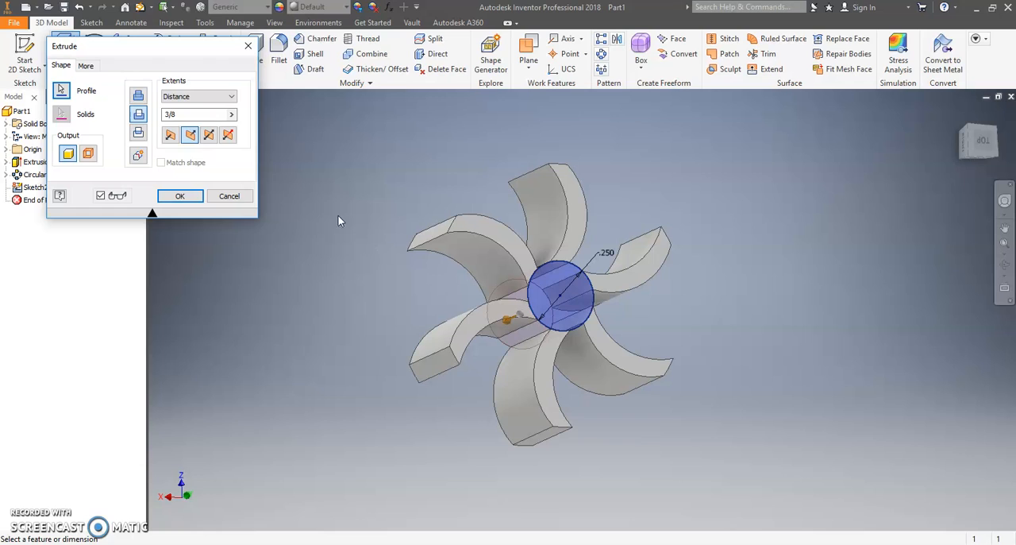
double_click(179, 115)
text(.)
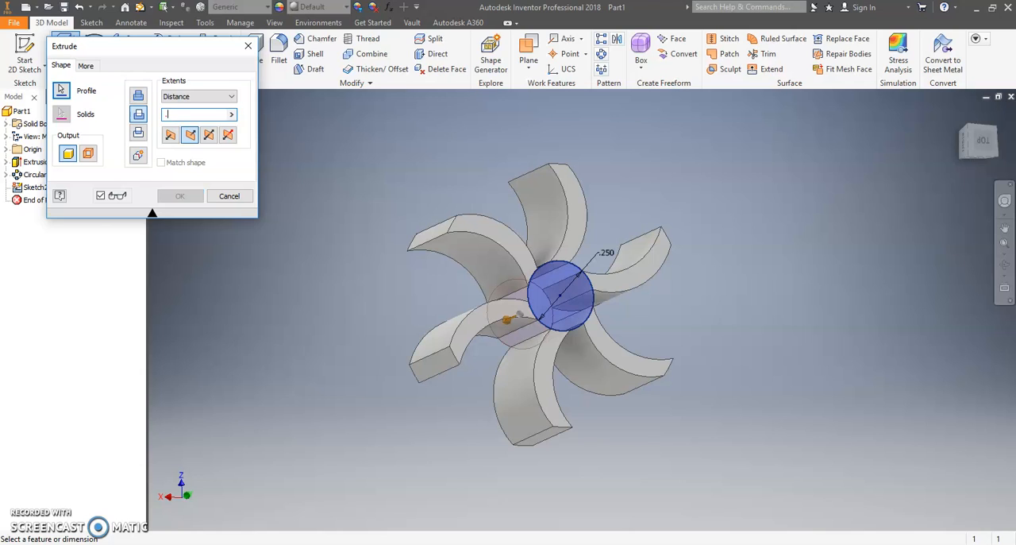
text(125)
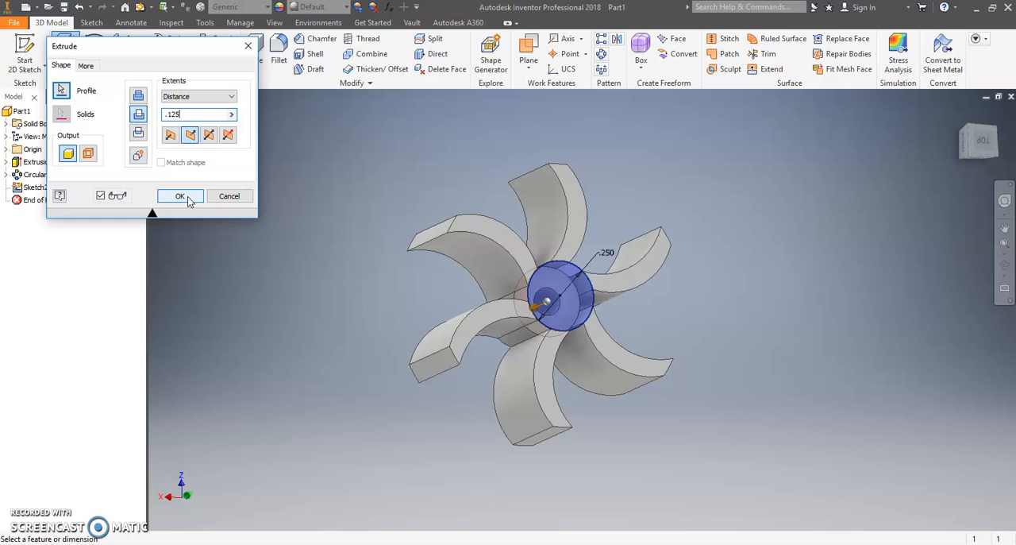
click(180, 196)
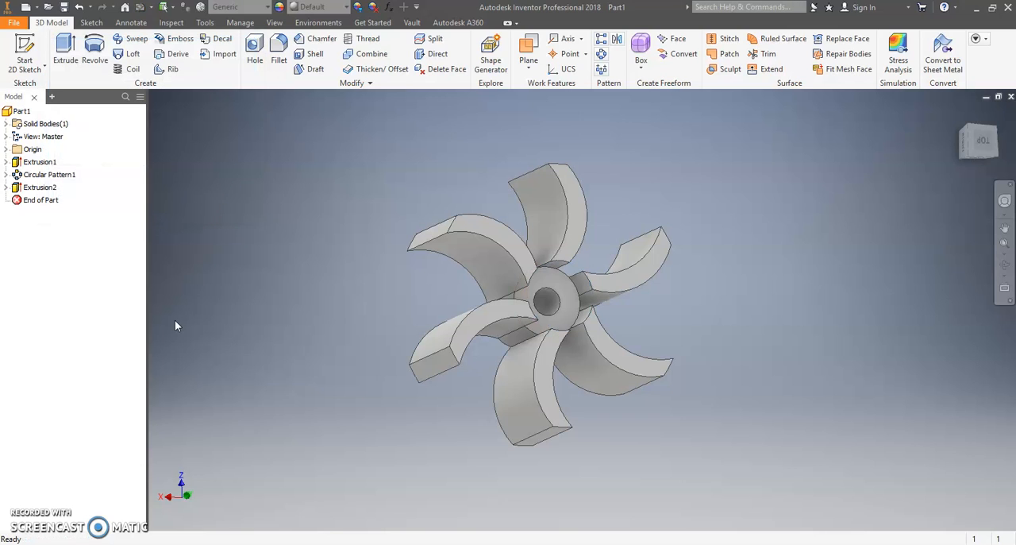
Step: Examine the recessed hub from another angle and return to the home view
click(1004, 264)
drag(651, 330, 656, 296)
click(1004, 267)
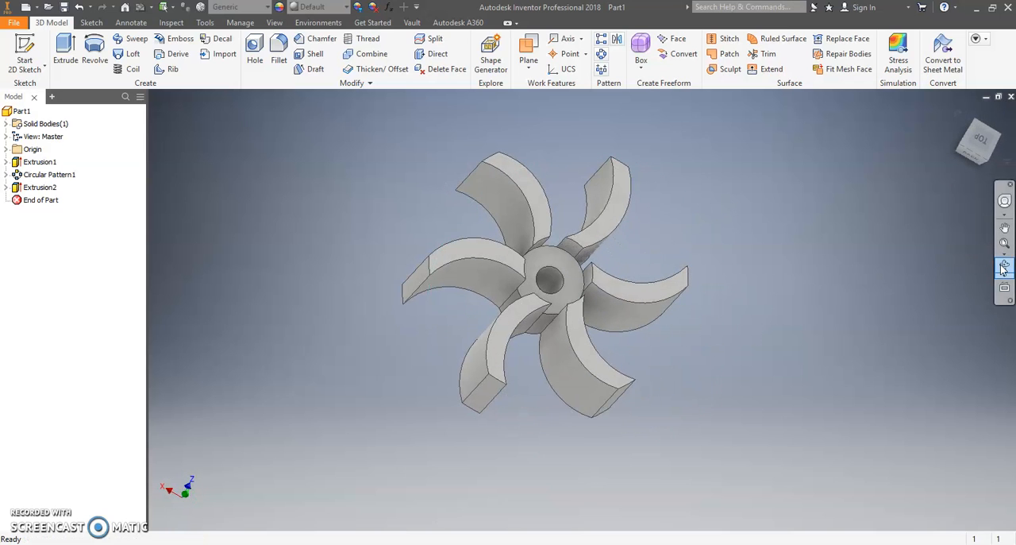
click(960, 115)
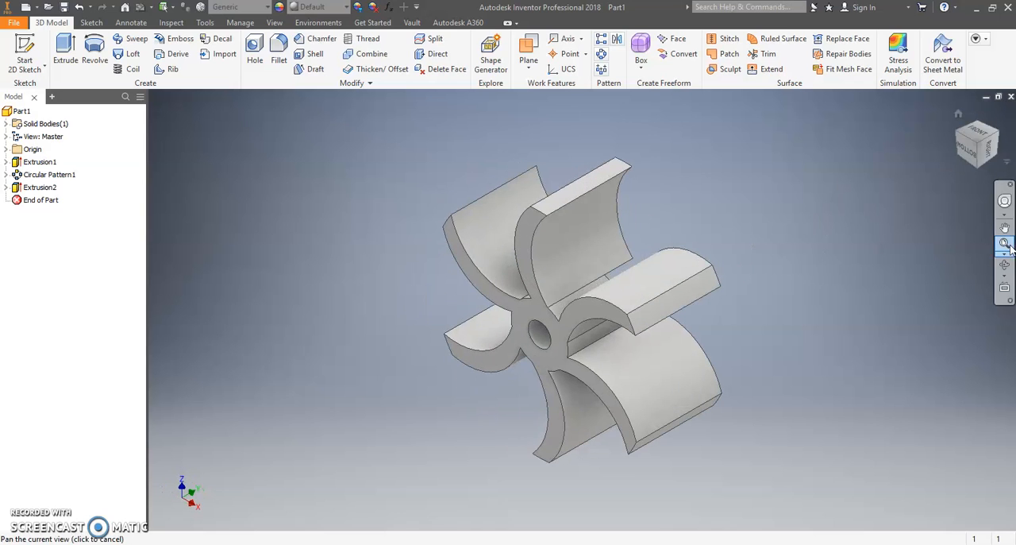